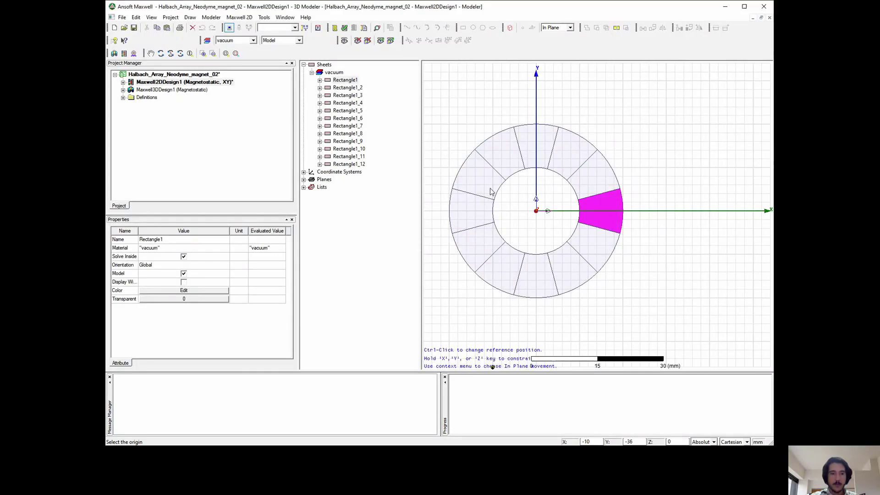
Cancel a stray coordinate-system placement and display the existing coordinate systems.
left_click(441, 263)
right_click(493, 255)
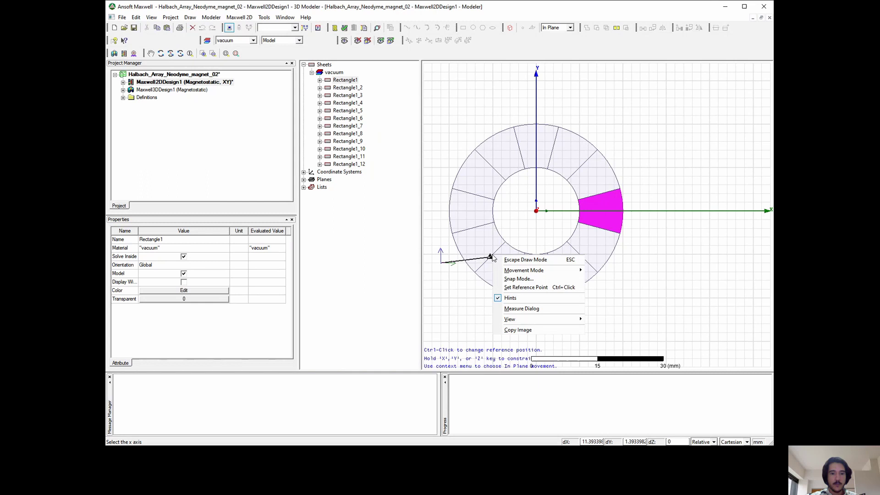
left_click(511, 261)
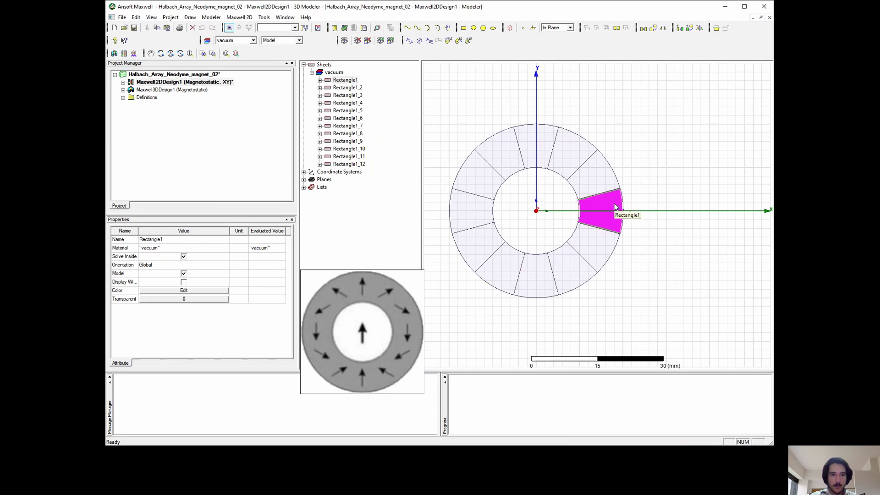
left_click(304, 173)
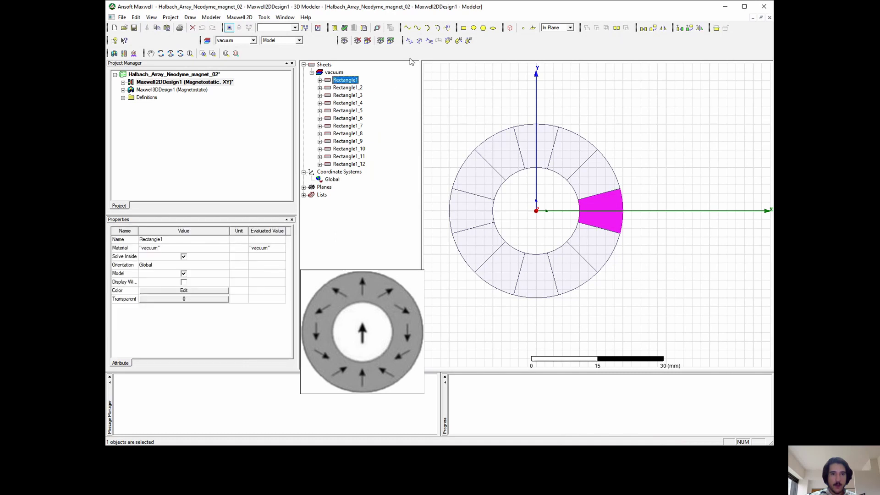
Create RelativeCS1 and RelativeCS2 at the ring centre, with x axes pointing up and down.
left_click(429, 41)
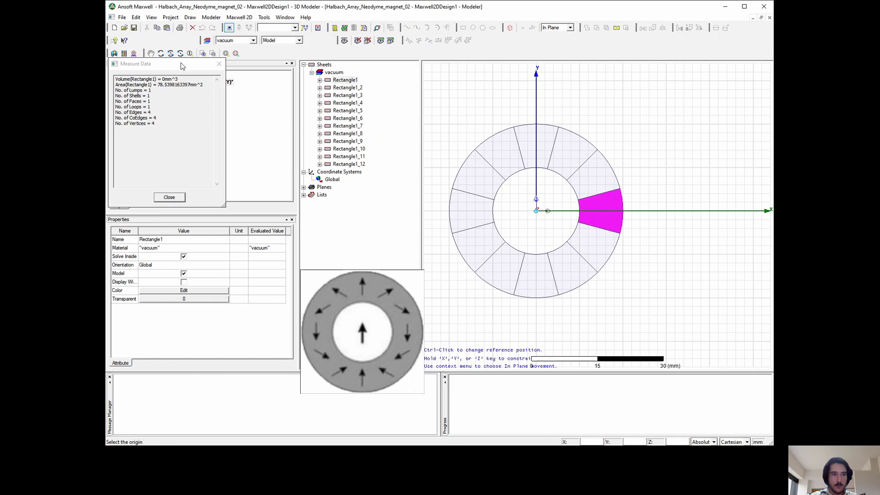
left_click_drag(182, 66, 208, 50)
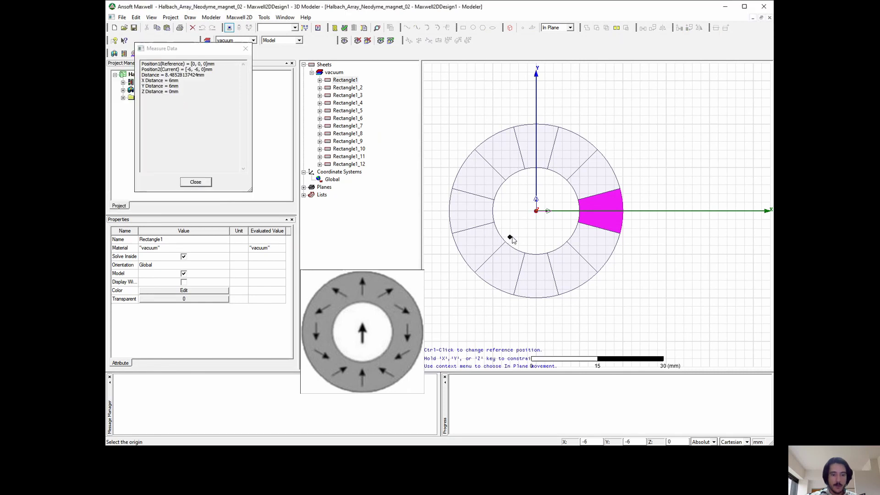
left_click(536, 212)
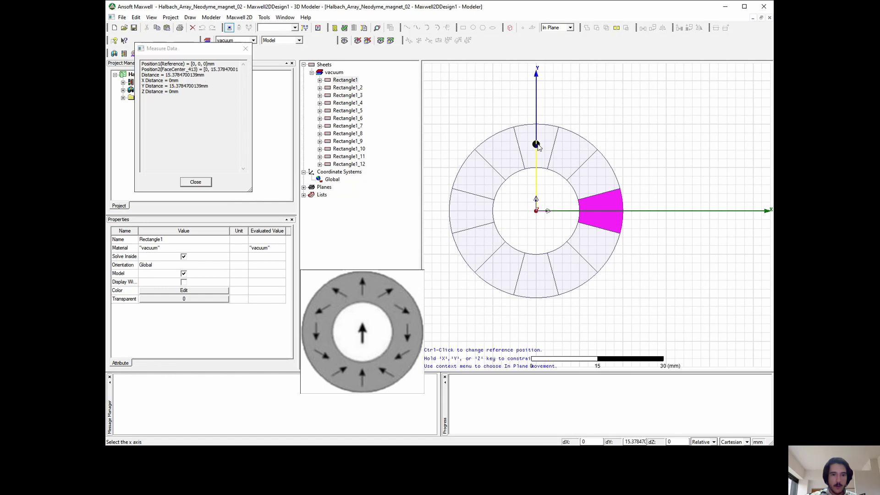
left_click(537, 144)
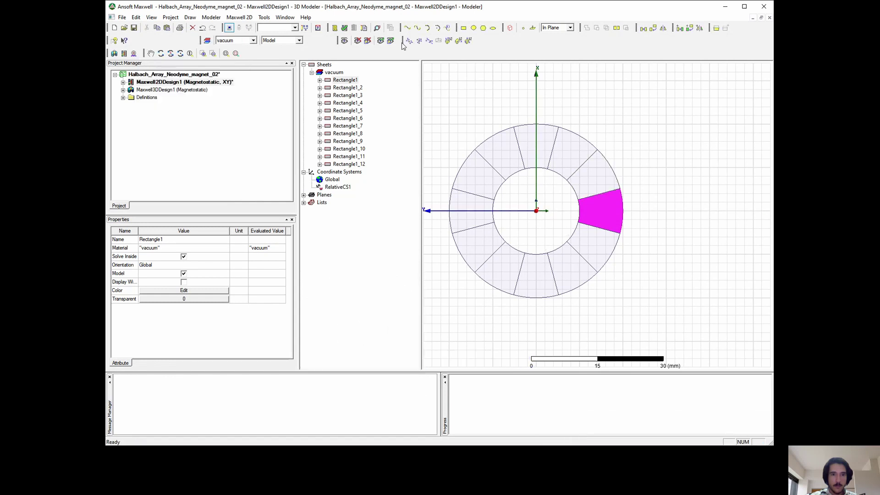
left_click(429, 40)
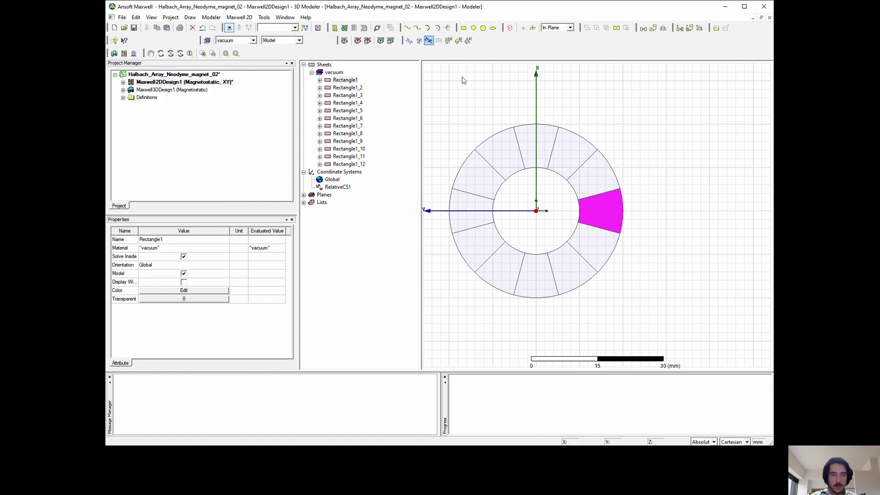
left_click(538, 212)
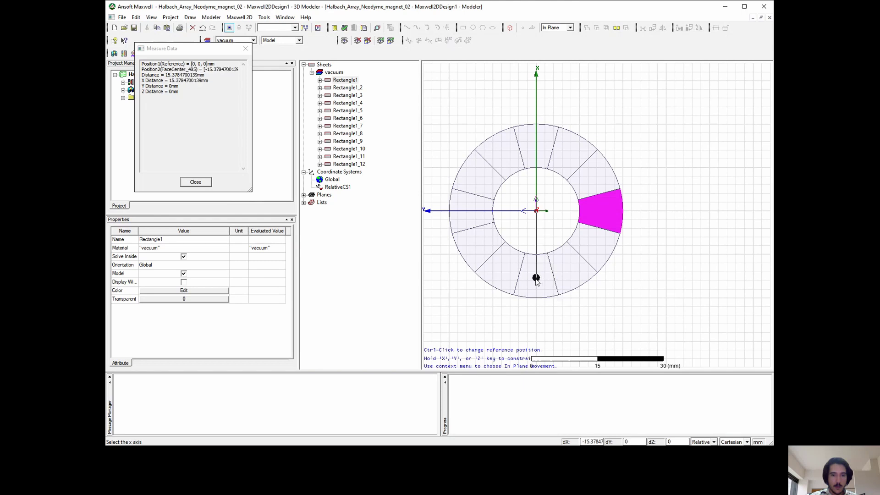
left_click(536, 278)
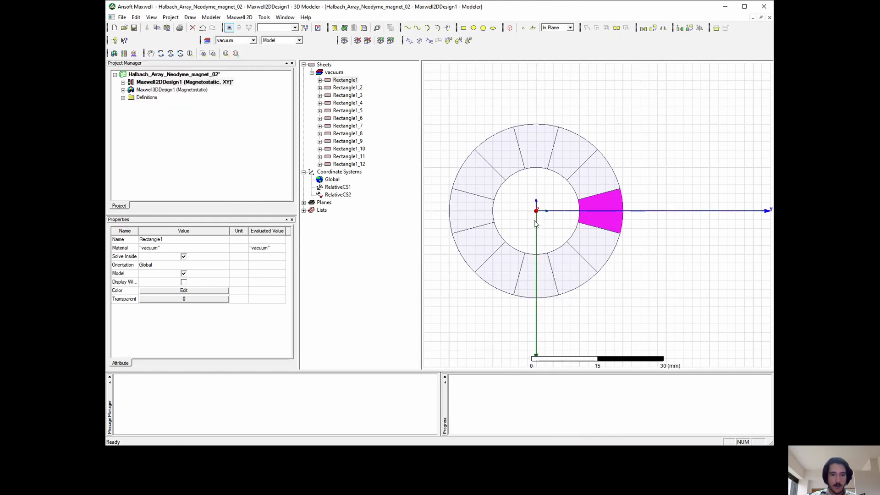
Add RelativeCS3 through RelativeCS5 centred on the ring with tilted x axes.
left_click(419, 40)
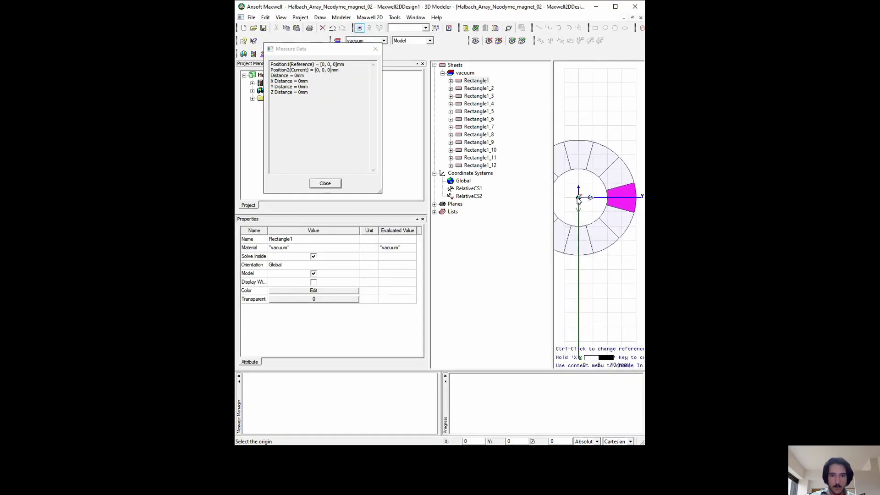
left_click(578, 198)
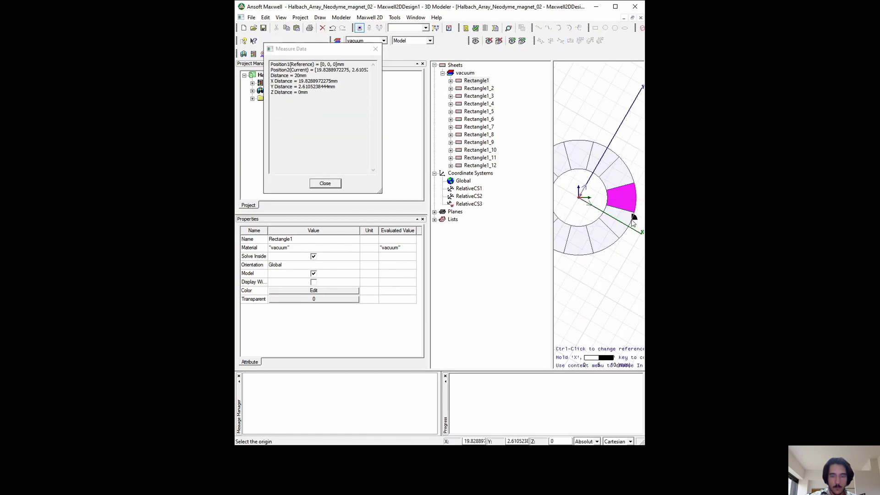
left_click(578, 197)
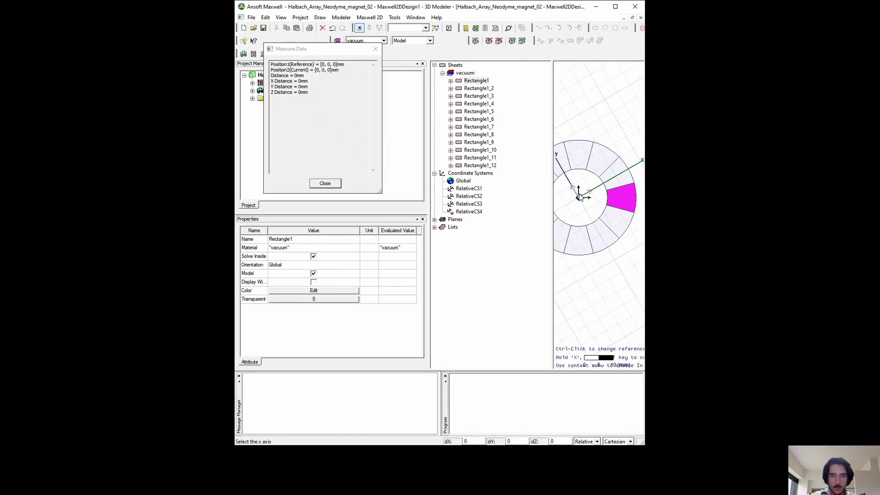
scroll(570, 184, "down", 1)
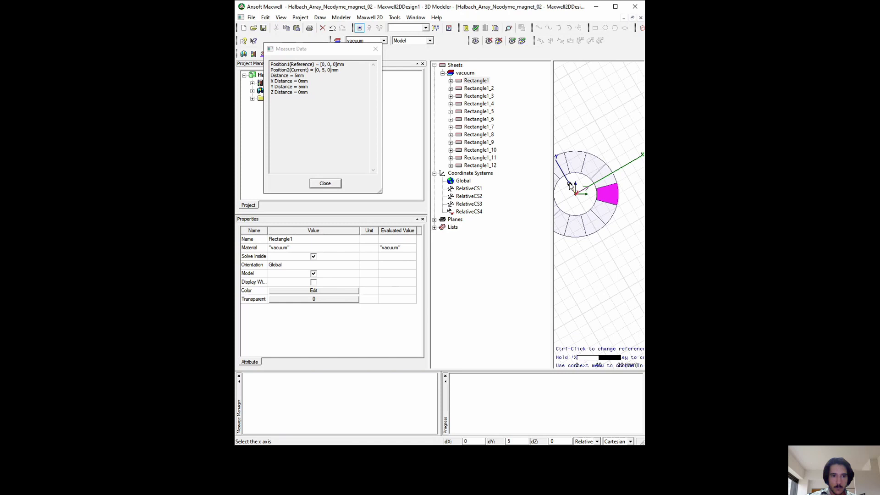
left_click(569, 185)
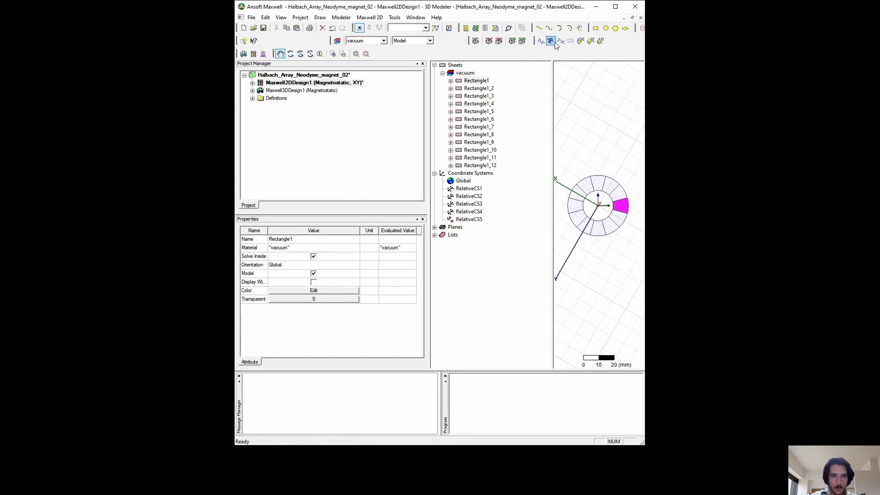
Add RelativeCS6 and RelativeCS7, the last with its x axis toward the lower right.
left_click(553, 43)
left_click(569, 219)
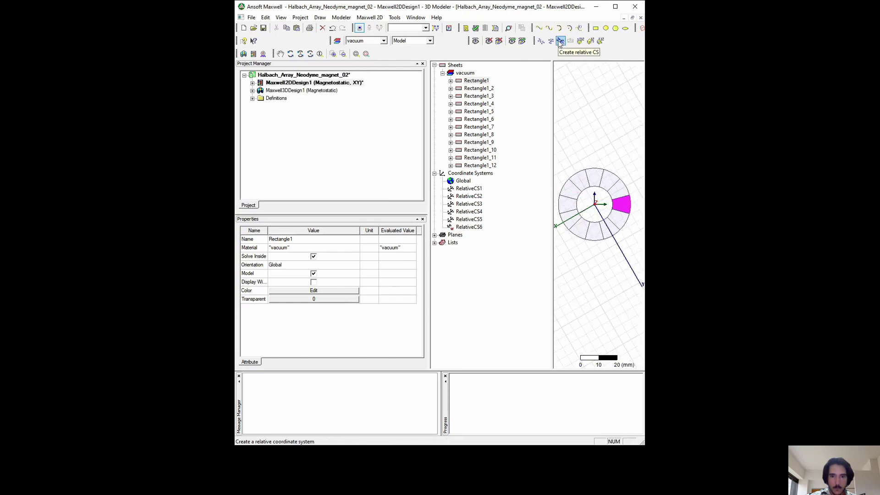
left_click(560, 42)
left_click(594, 204)
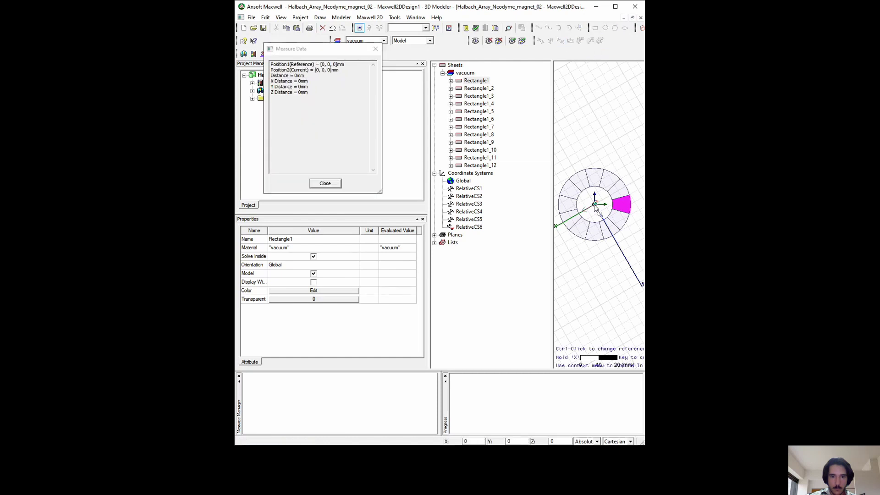
left_click(619, 224)
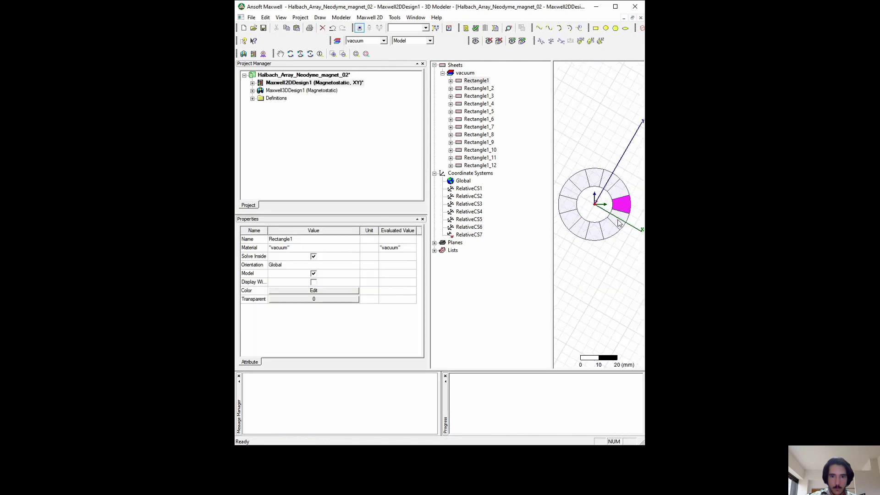
Maximise the window and inspect the Global coordinate system's properties.
left_click(615, 6)
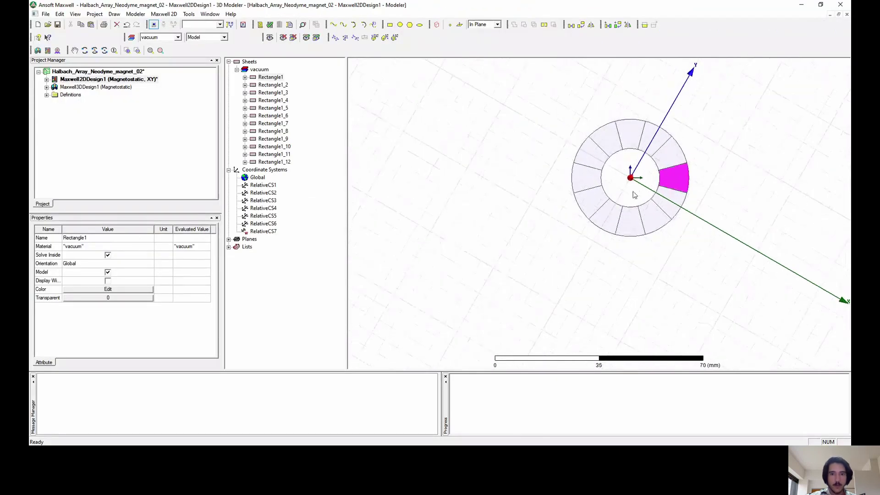
double_click(254, 178)
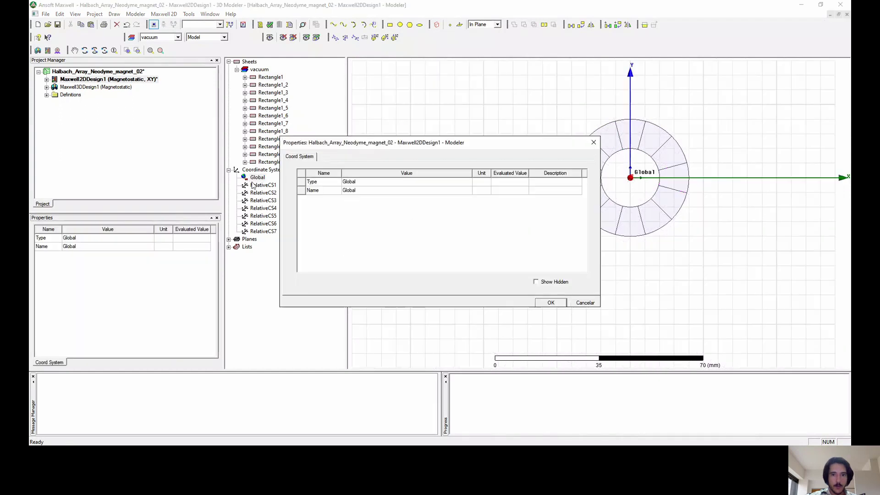
left_click(551, 302)
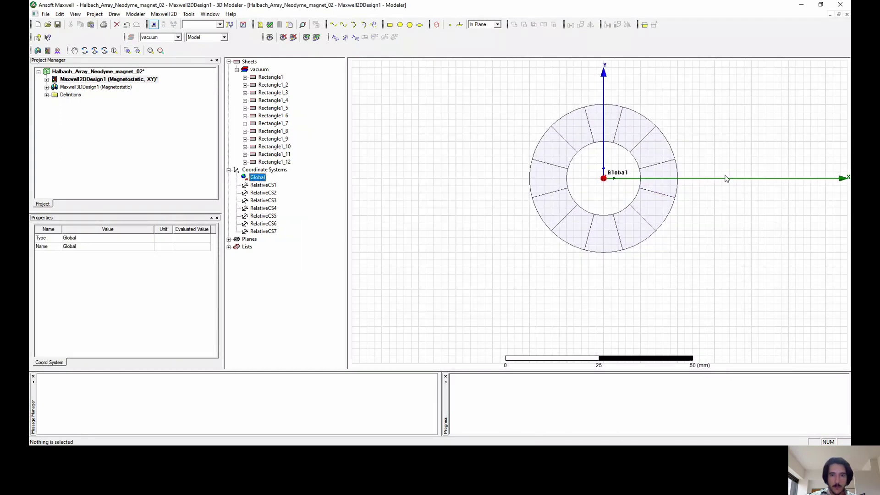
scroll(717, 232, "down", 2)
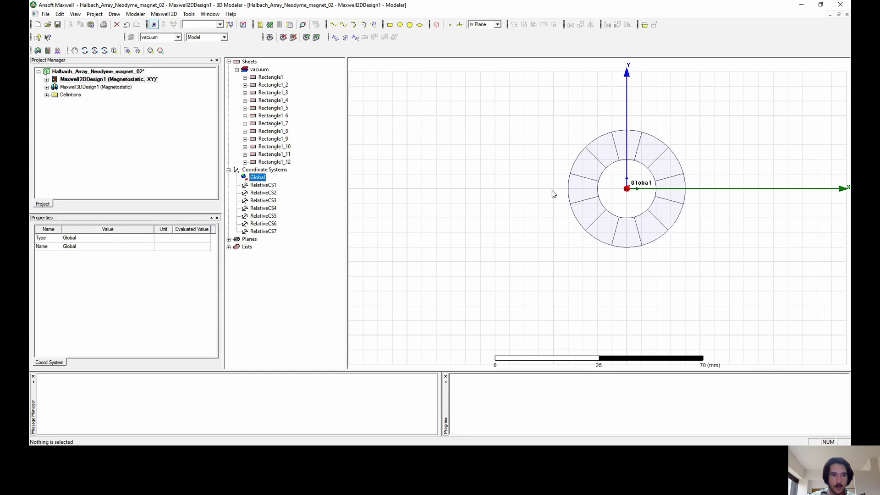
Select Rectangle1, the right-hand segment, and change its Orientation from Global to RelativeCS2.
left_click(262, 78)
left_click(269, 85)
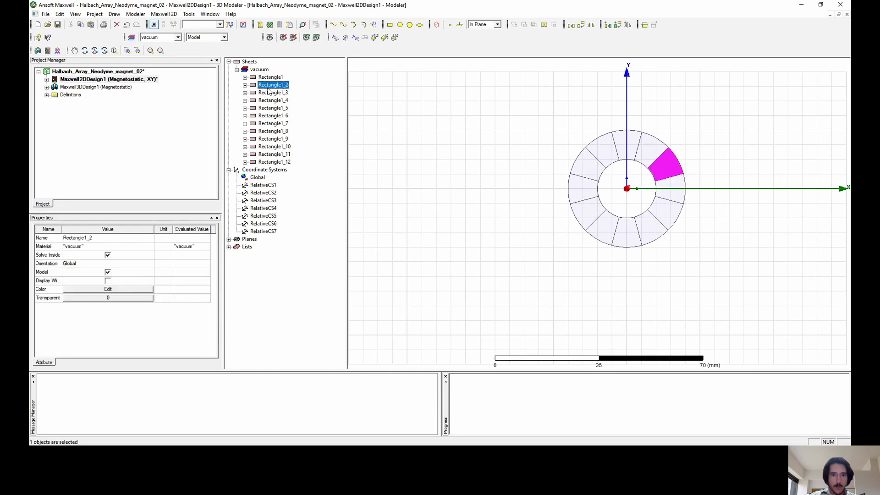
left_click(271, 79)
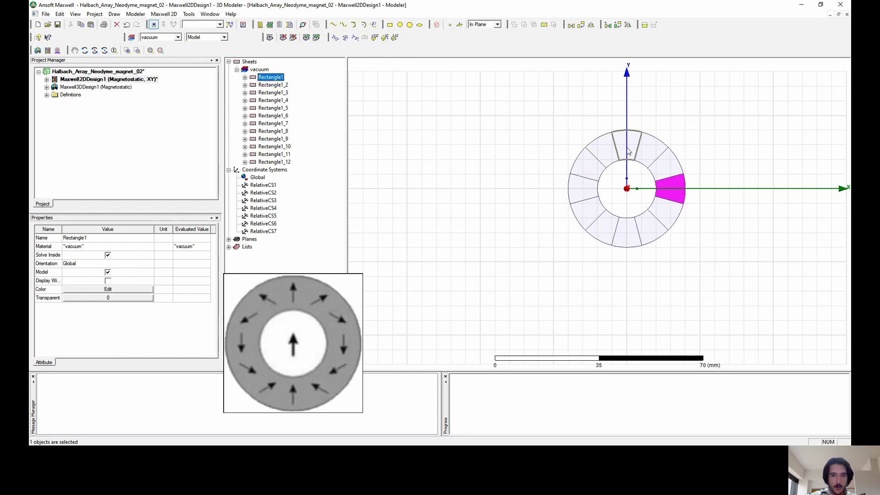
left_click(76, 265)
left_click(91, 292)
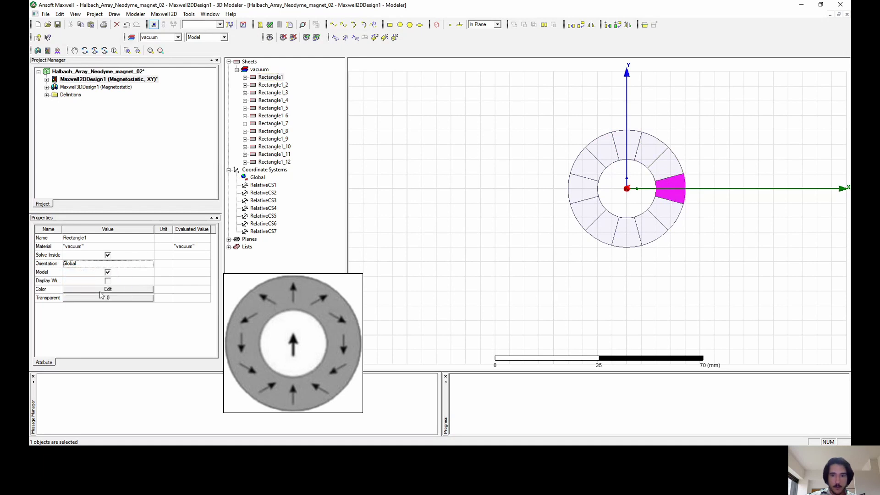
scroll(620, 238, "up", 1)
scroll(619, 238, "up", 1)
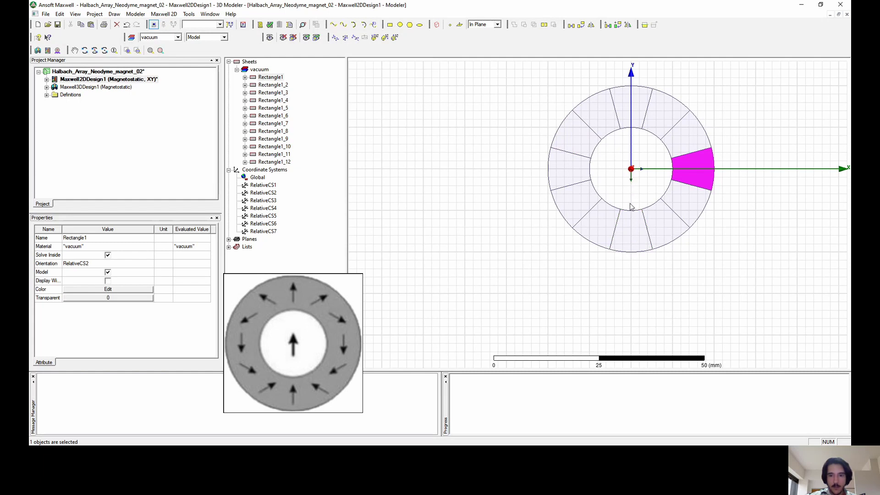
scroll(678, 100, "down", 2)
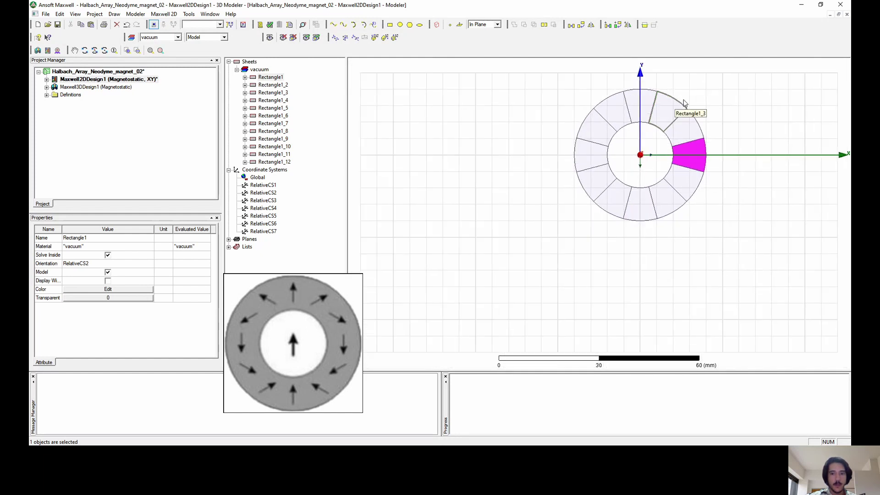
scroll(706, 85, "down", 1)
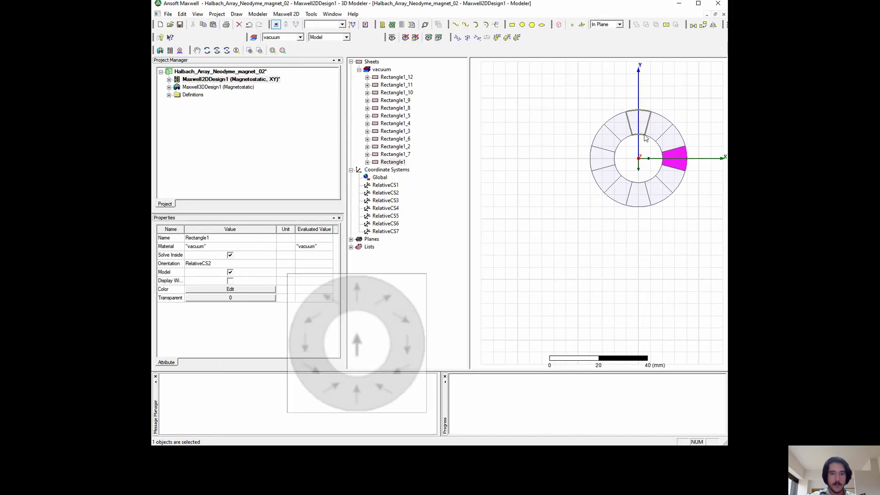
Go around the ring from the top segment Rectangle1_4, reading each segment's orientation.
left_click(671, 139)
left_click(660, 129)
left_click(645, 129)
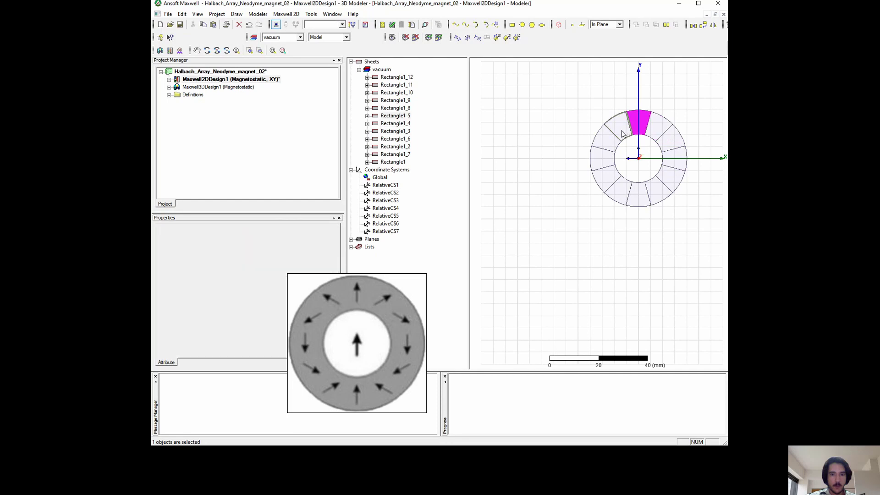
left_click(624, 133)
left_click(611, 142)
left_click(605, 164)
left_click(609, 181)
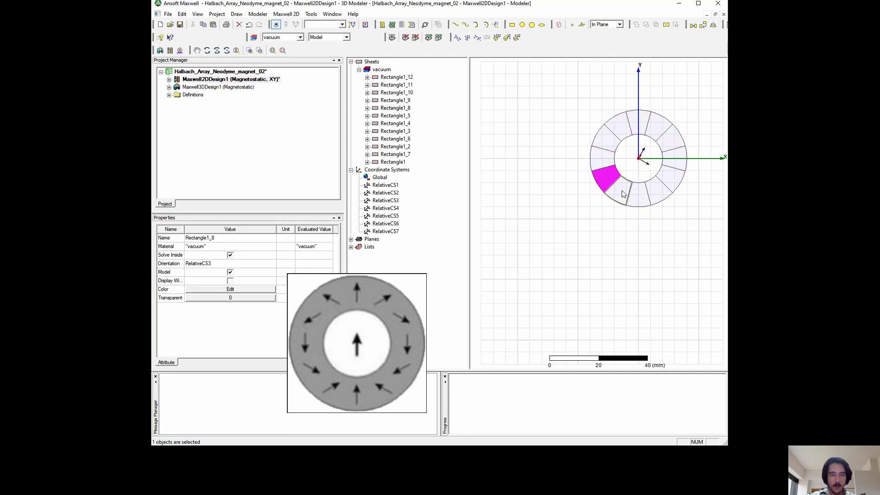
left_click(620, 193)
left_click(638, 196)
left_click(667, 188)
left_click(676, 172)
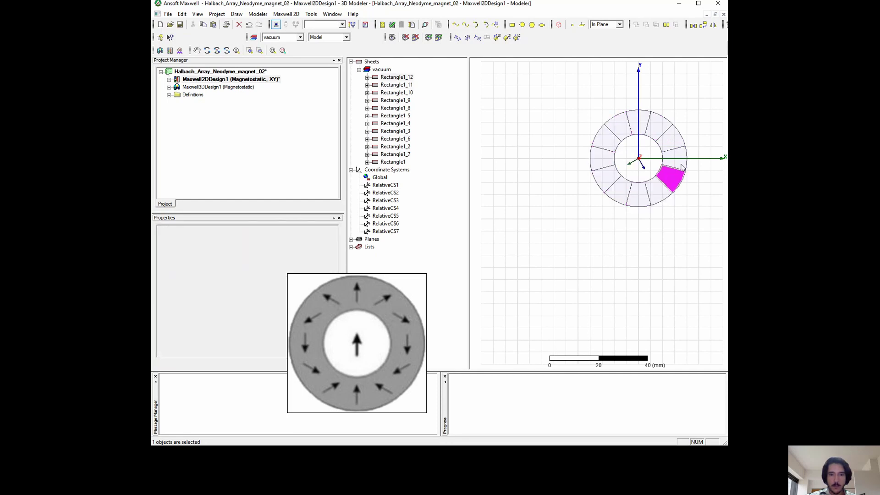
left_click(678, 152)
left_click(667, 134)
Check the orientation of each segment on a second lap, ending at Rectangle1 on the right.
left_click(654, 124)
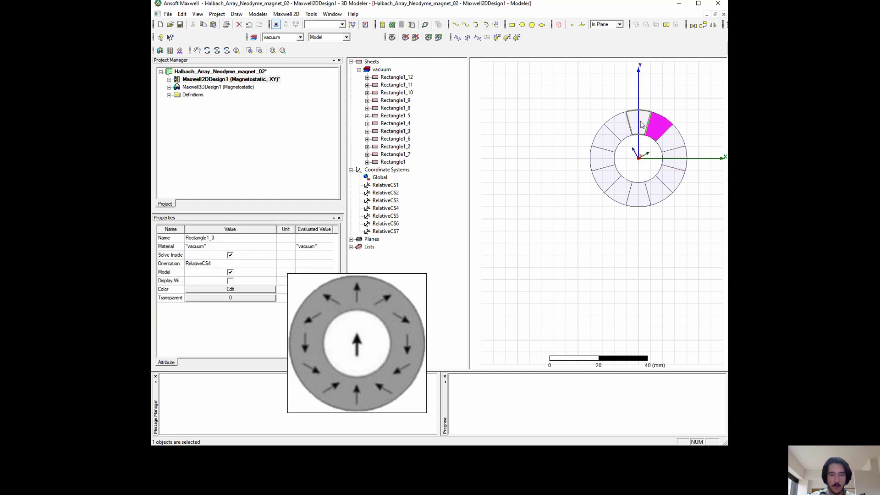
left_click(639, 122)
left_click(621, 127)
left_click(607, 140)
left_click(603, 166)
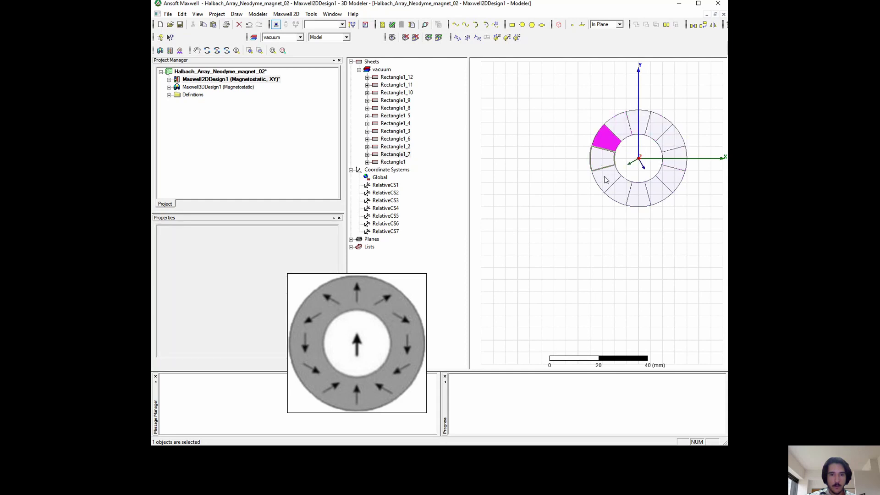
left_click(606, 181)
left_click(620, 195)
left_click(639, 200)
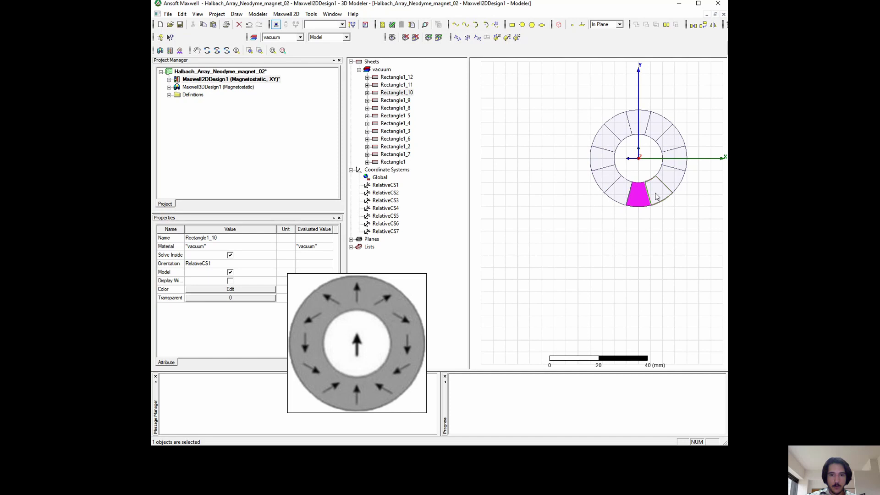
left_click(657, 196)
left_click(672, 178)
left_click(678, 157)
Zoom out and begin drawing a new rectangle around the ring.
scroll(621, 110, "down", 1)
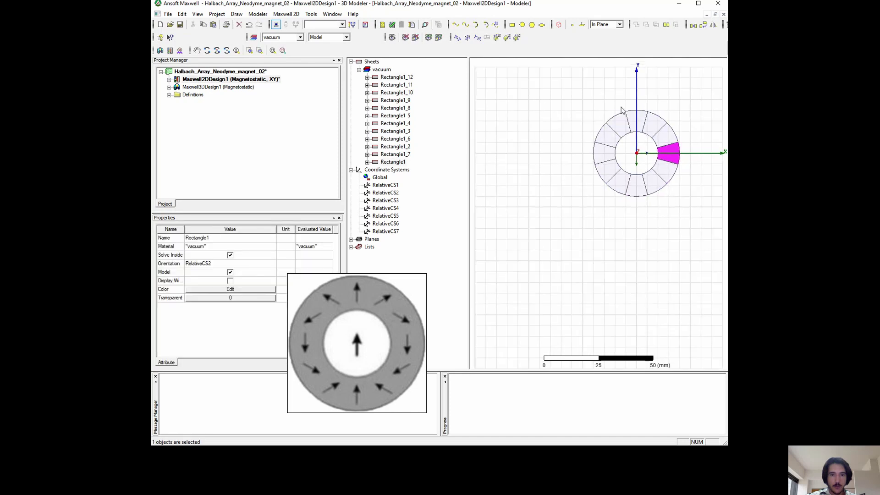
scroll(624, 106, "down", 2)
left_click(511, 25)
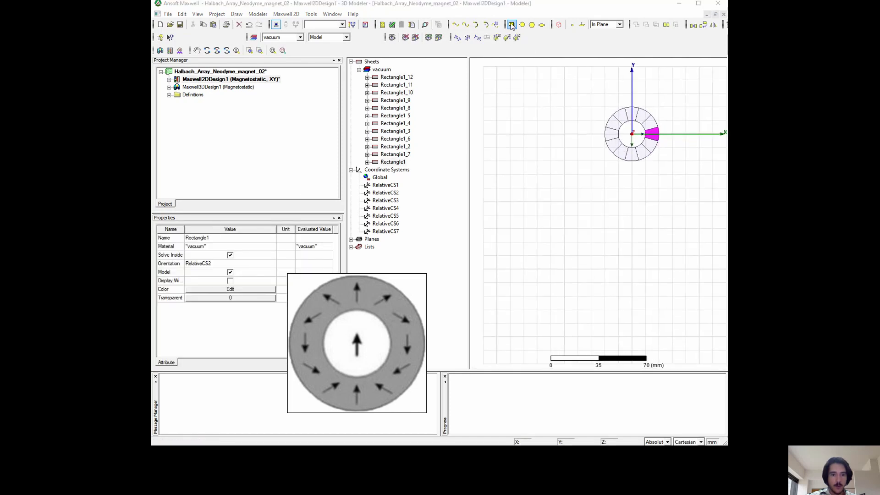
Draw Rectangle2 from corner (-50, -50) with dX 100 and dY 100 mm.
left_click(698, 4)
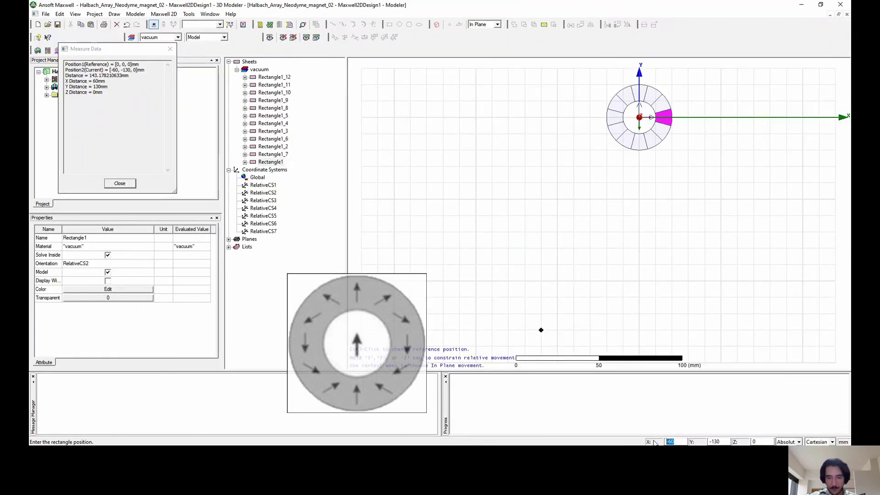
key("Tab")
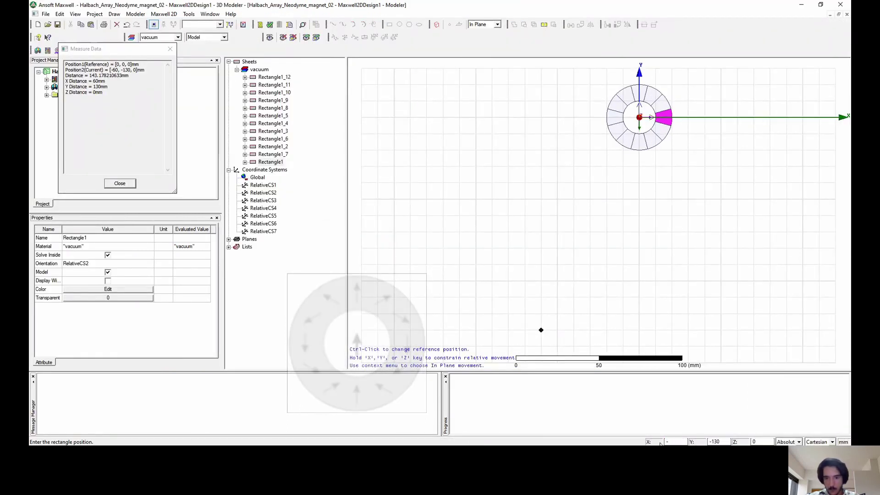
type("-56")
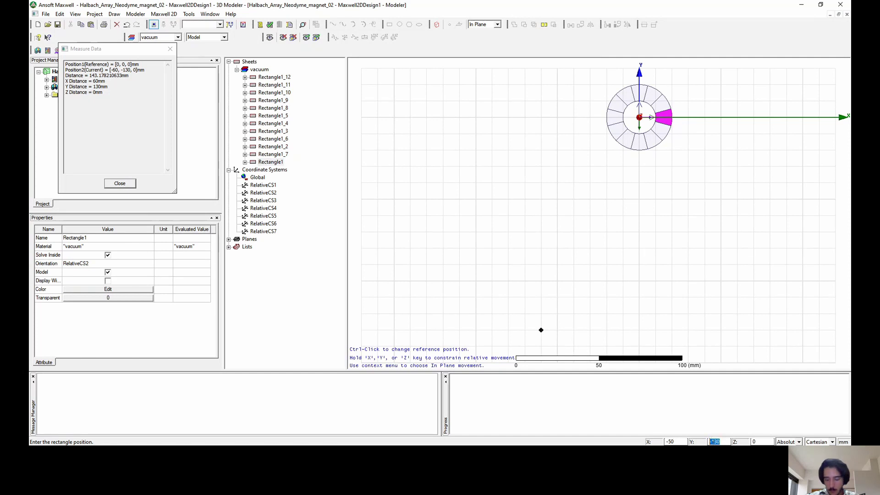
type("-50")
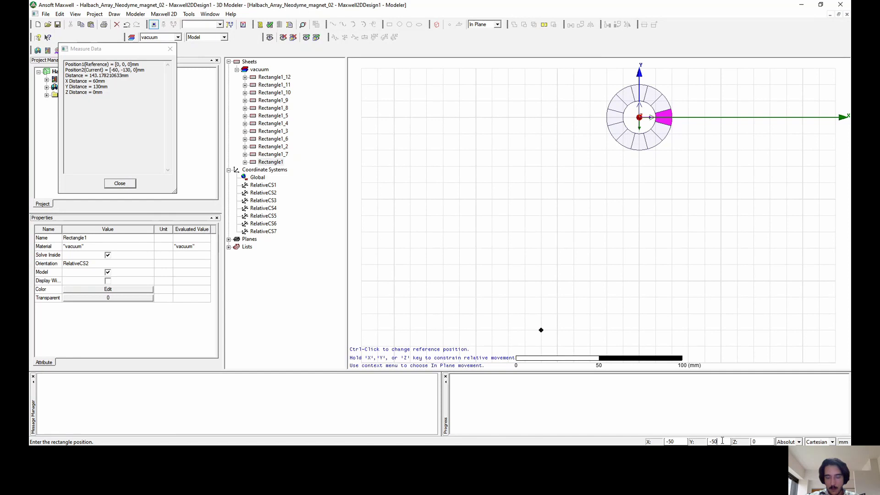
key("Return")
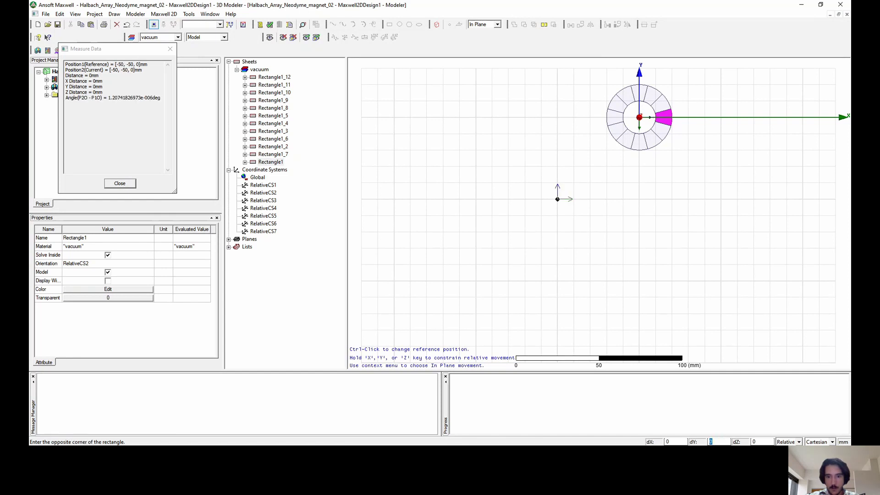
left_click(709, 441)
type("100")
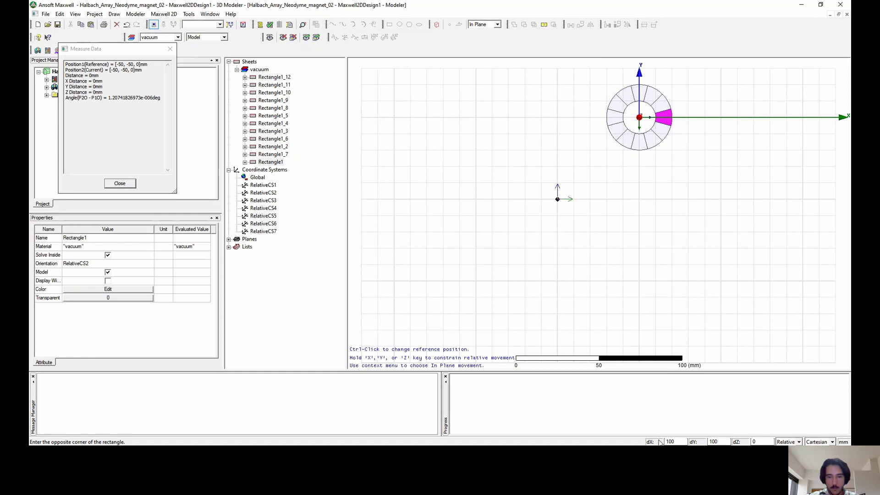
key("Return")
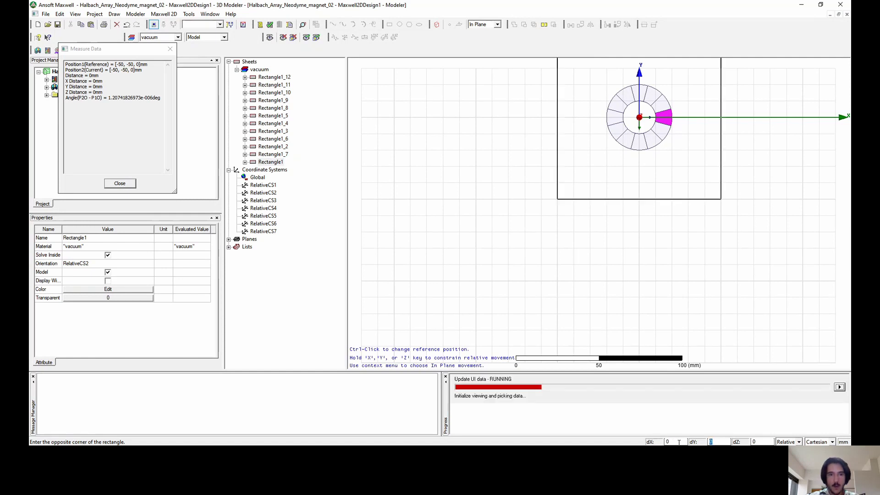
scroll(672, 252, "down", 2)
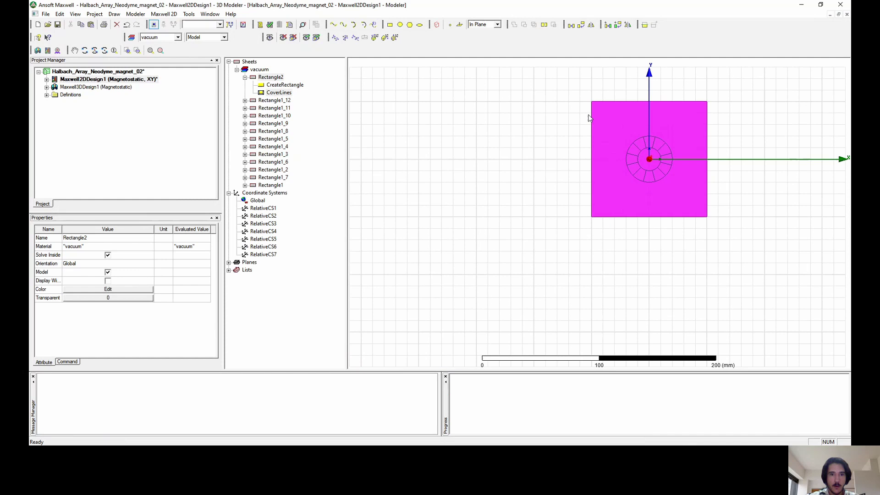
Switch to edge picking and select all four edges of Rectangle2.
right_click(612, 128)
left_click(631, 140)
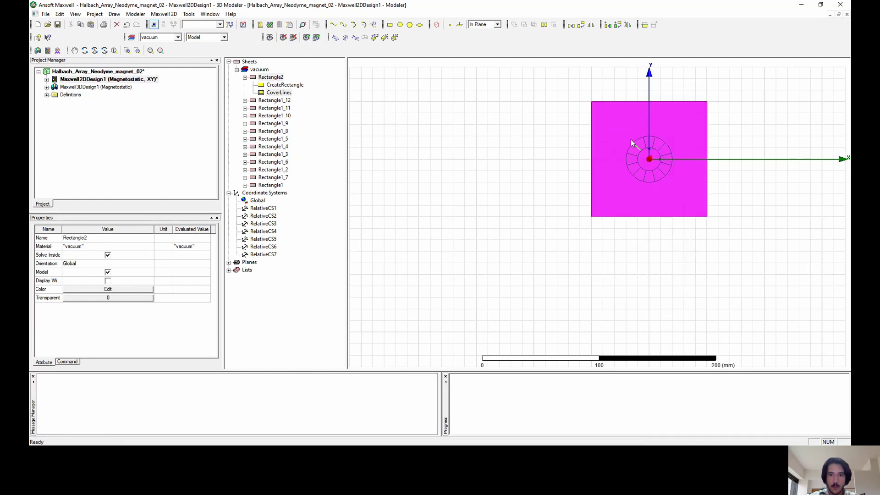
left_click(618, 100)
left_click(591, 136)
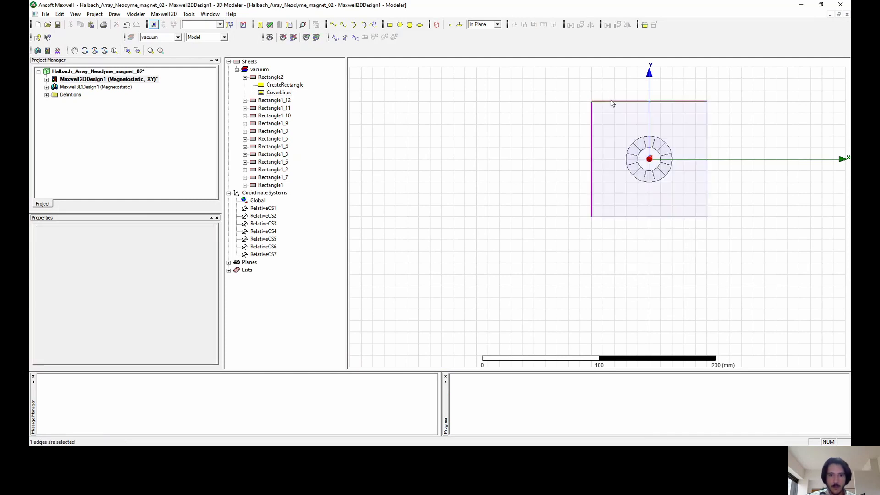
left_click(616, 102, "ctrl")
left_click(634, 216, "ctrl")
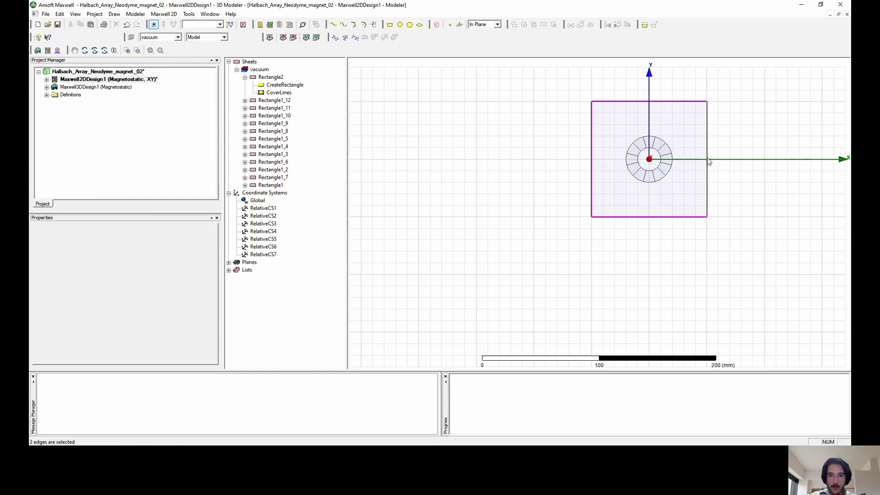
left_click(707, 171, "ctrl")
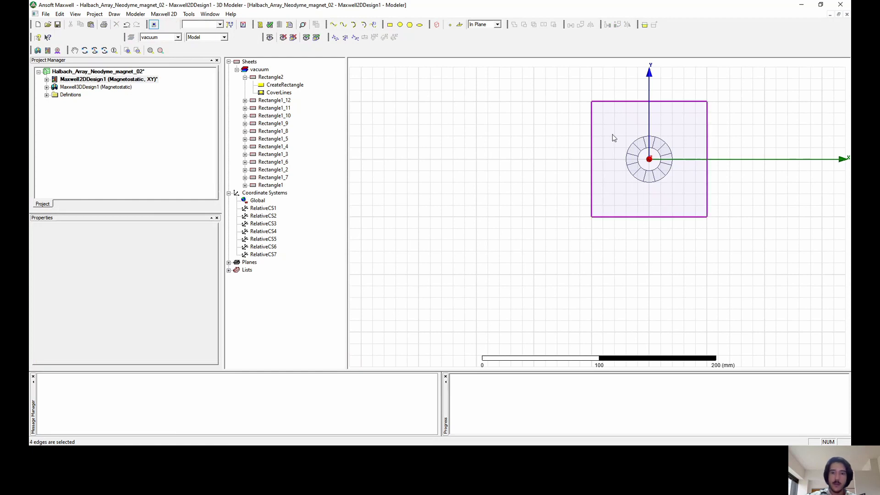
Assign a balloon boundary named 'Fronteir' to the selected edges.
right_click(548, 136)
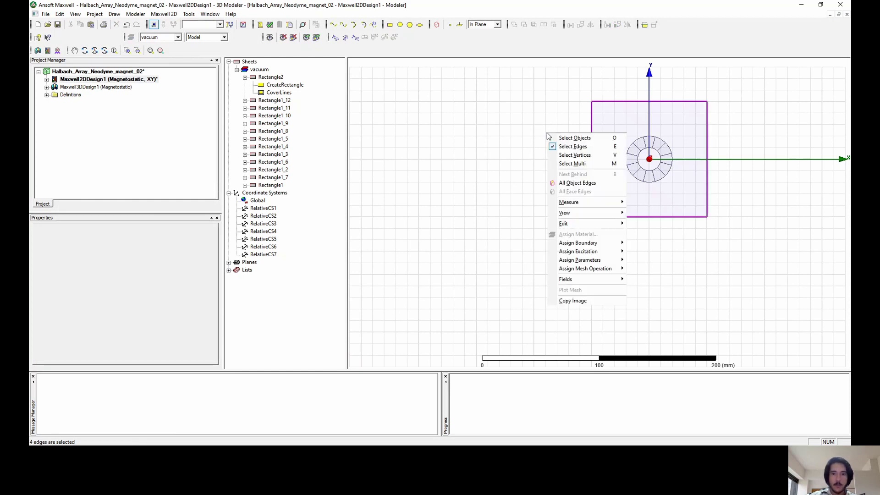
mouse_move(599, 245)
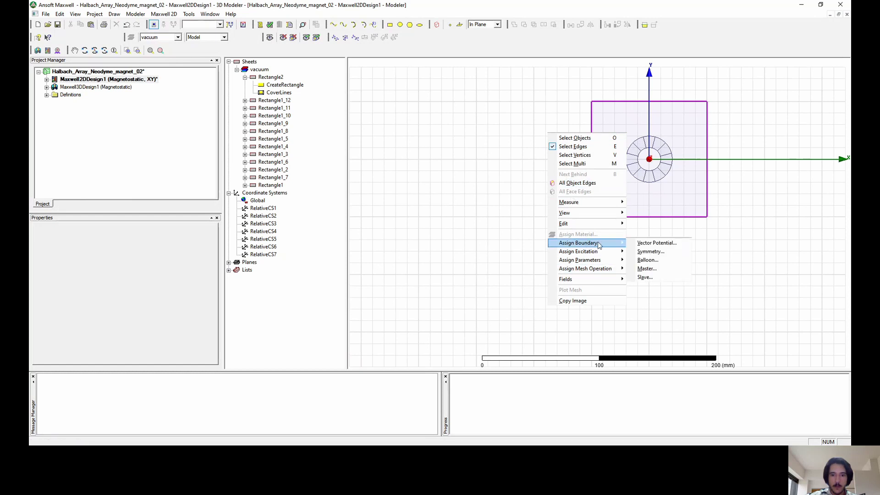
left_click(662, 260)
type("Fronteir")
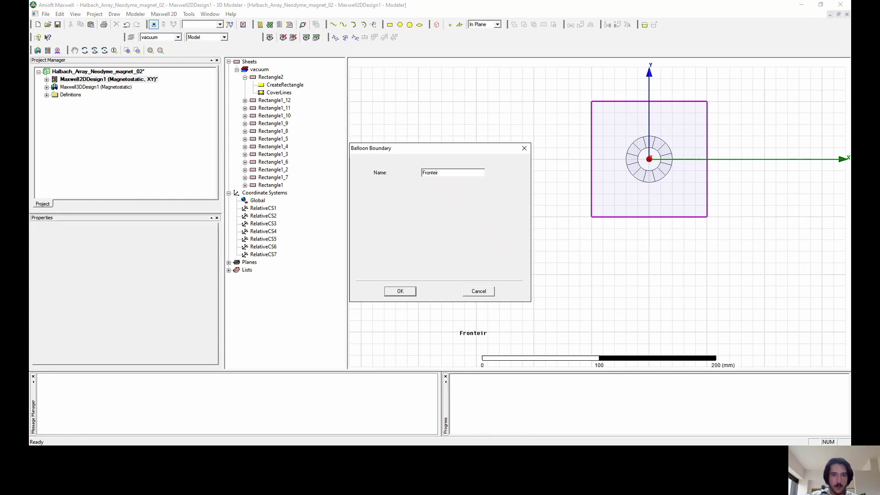
key("Return")
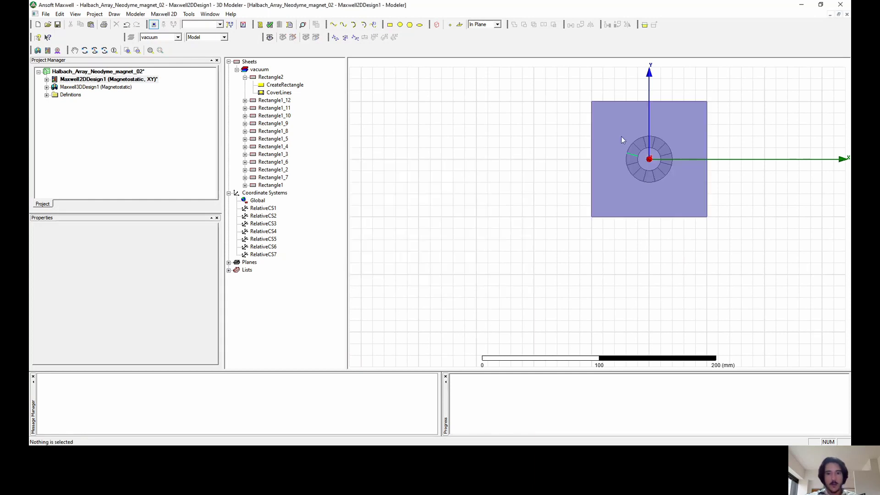
Return to object picking, set Rectangle2 fully transparent, then deselect it.
right_click(557, 117)
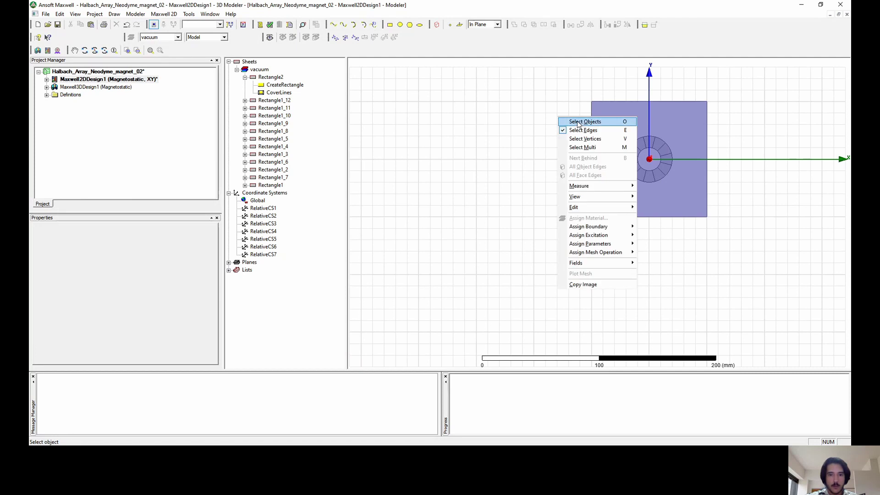
left_click(578, 122)
left_click(614, 129)
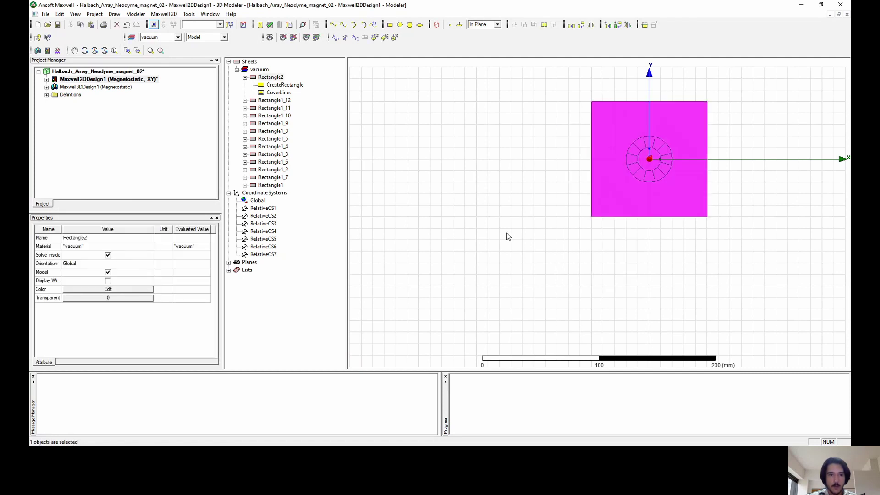
left_click(83, 298)
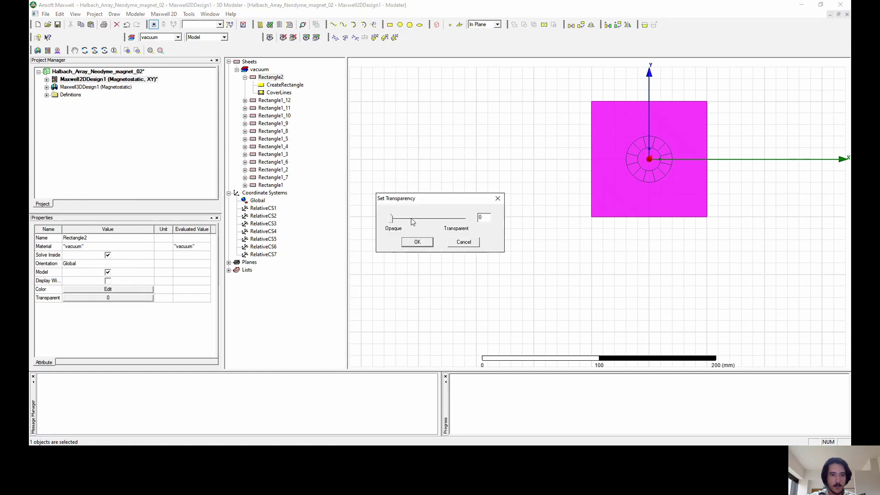
left_click_drag(394, 219, 477, 224)
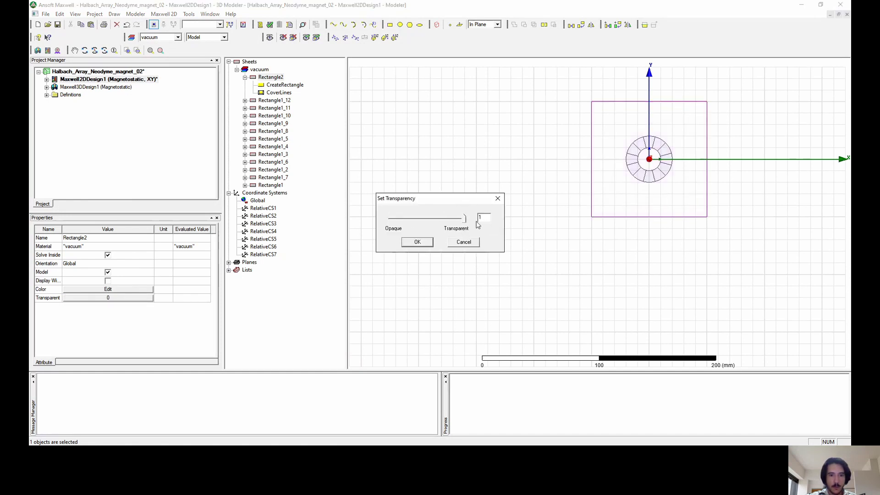
left_click(417, 242)
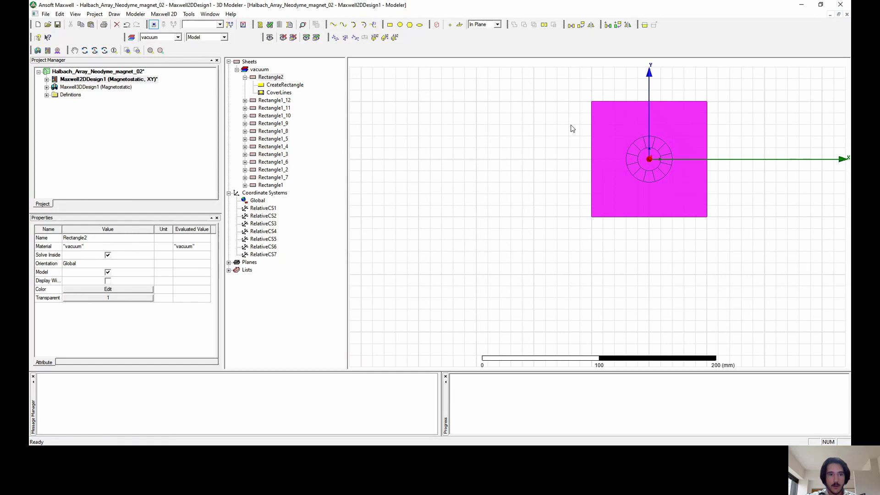
left_click(601, 244)
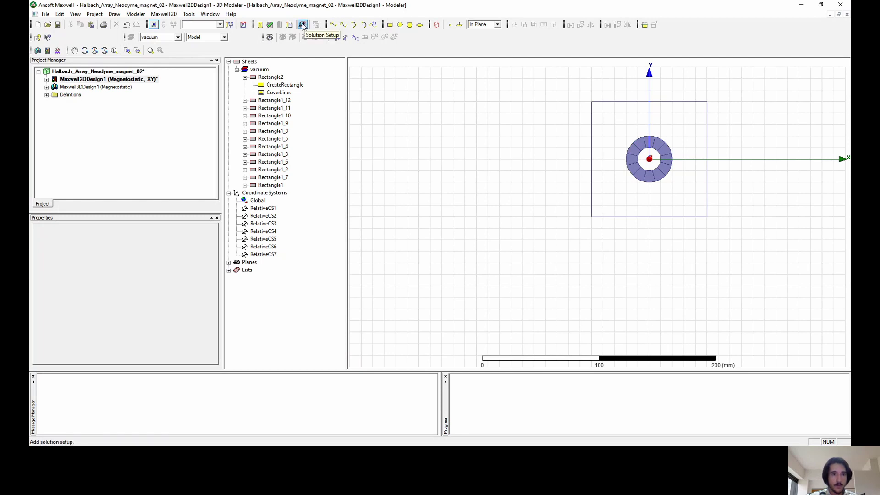
Create a swept 3D design from the 2D ring using the default sweep length, then reopen Maxwell2DDesign1.
right_click(100, 81)
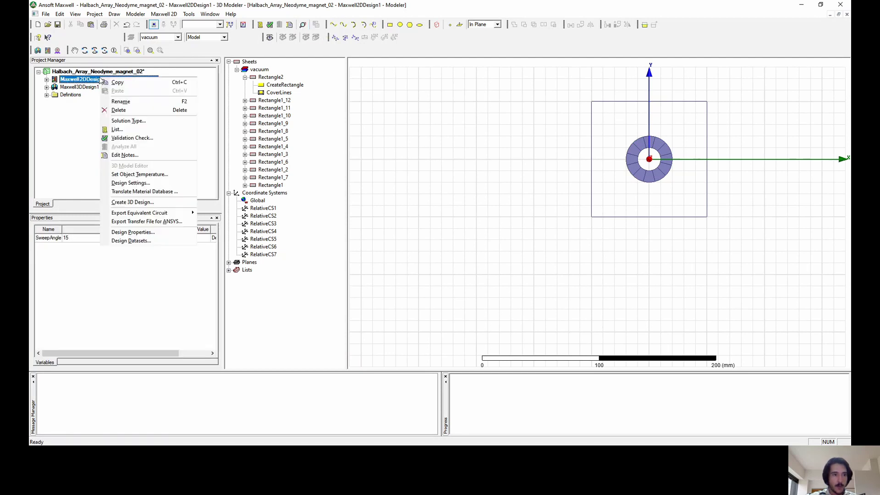
left_click(150, 203)
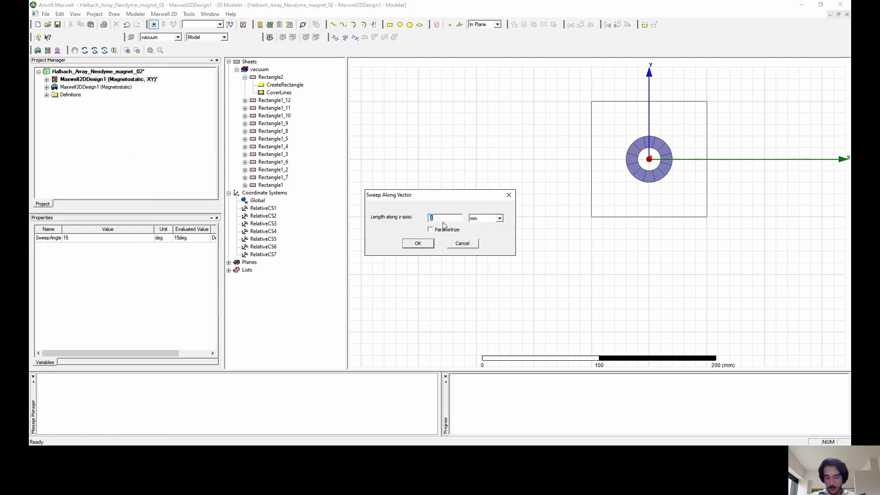
left_click(418, 244)
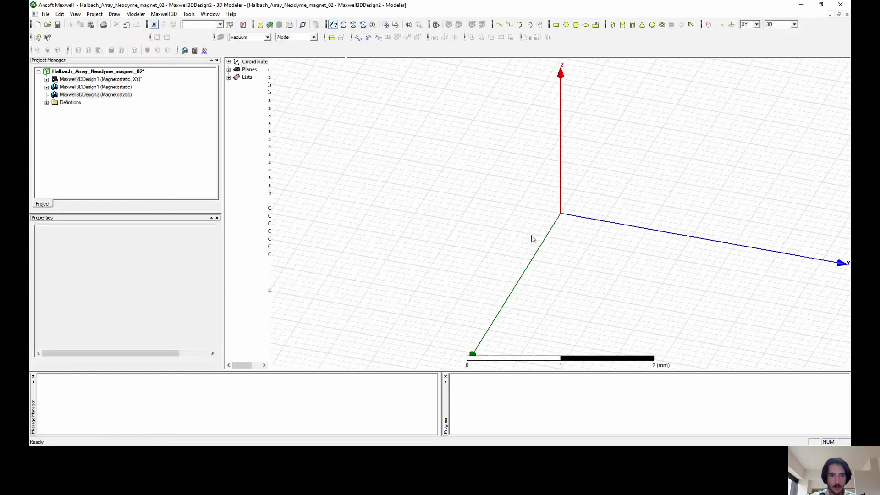
double_click(86, 80)
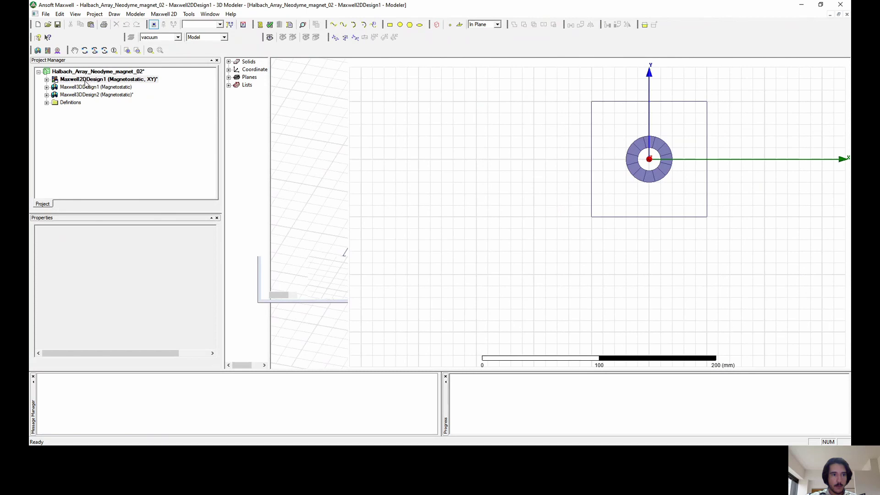
scroll(694, 173, "up", 3)
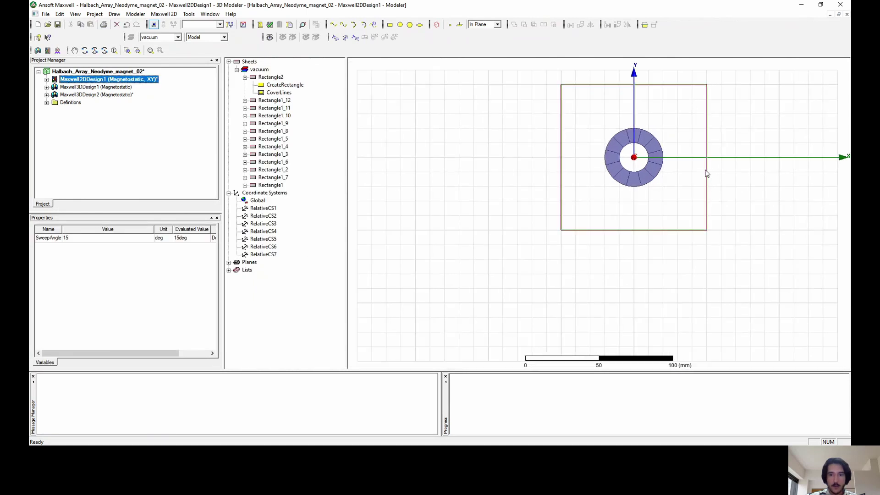
Add a default analysis setup to Maxwell2DDesign1, validate, and review the excitations warning.
double_click(54, 78)
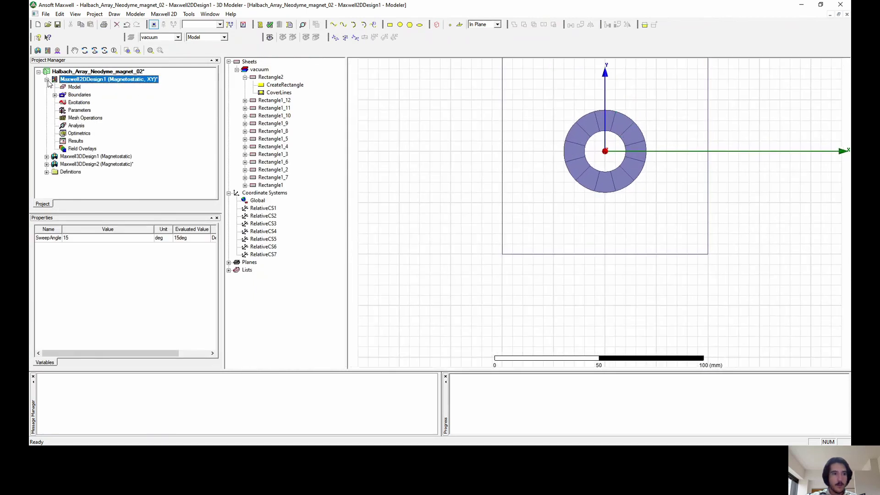
left_click(303, 25)
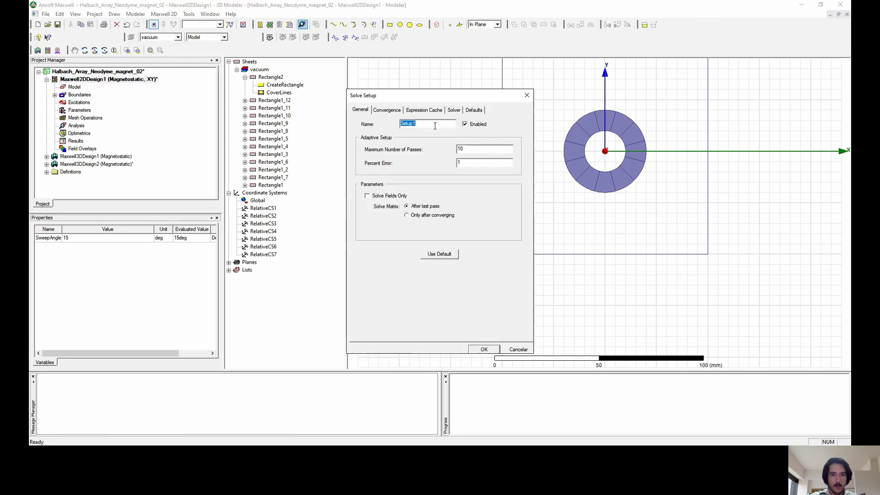
left_click(483, 349)
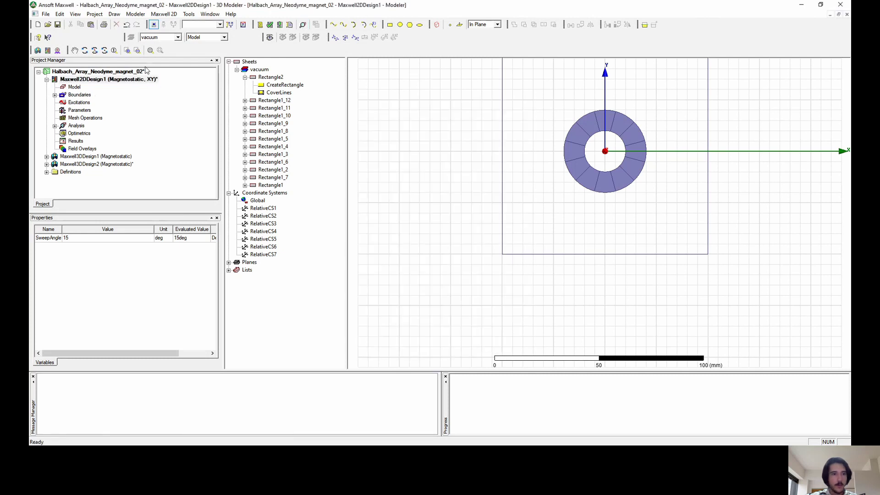
left_click(270, 25)
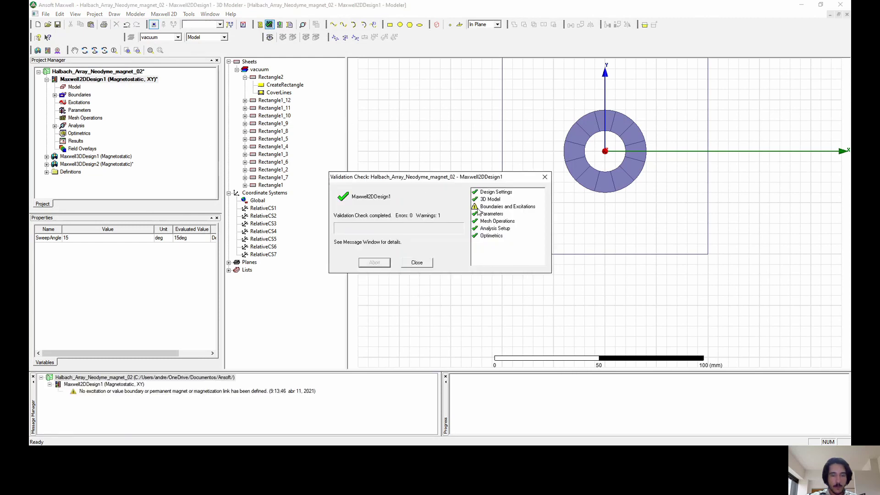
left_click(479, 209)
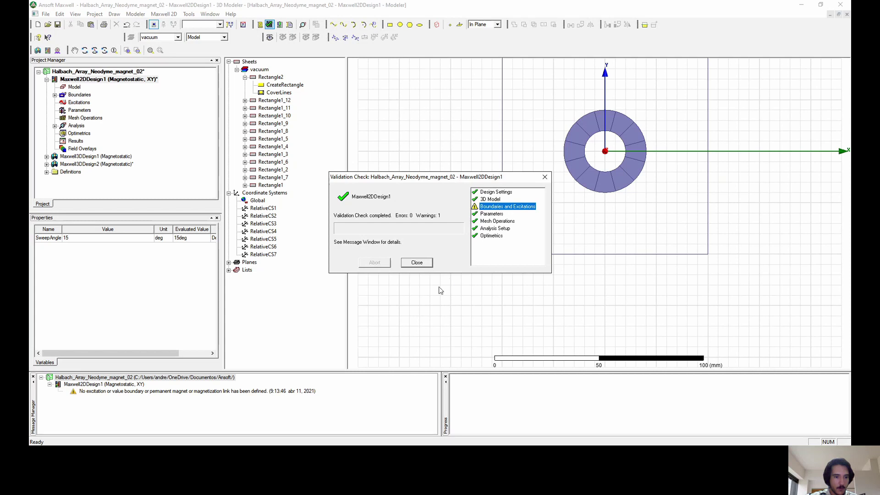
Close the validation results, then pick and clear several edges of the vacuum rectangle.
left_click(417, 263)
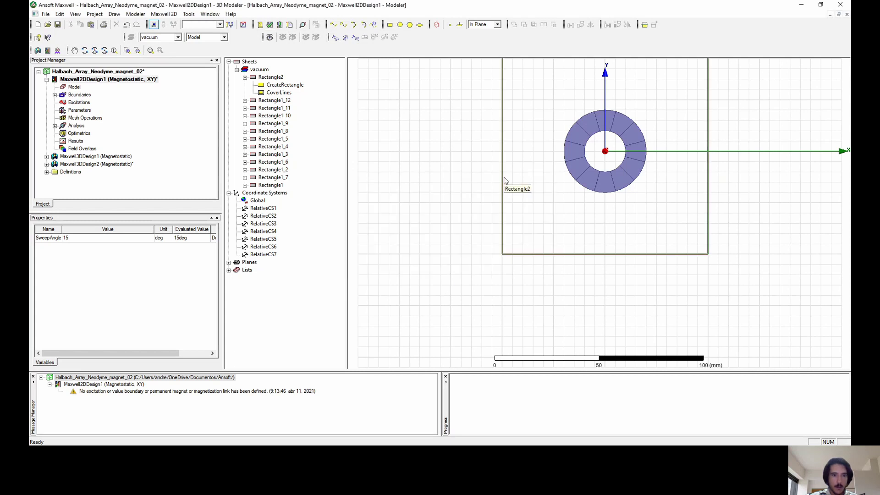
left_click(517, 204)
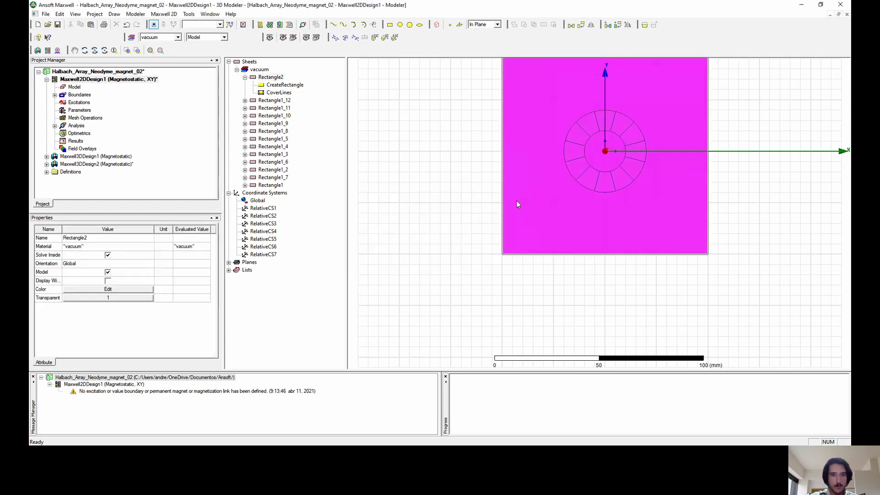
right_click(421, 130)
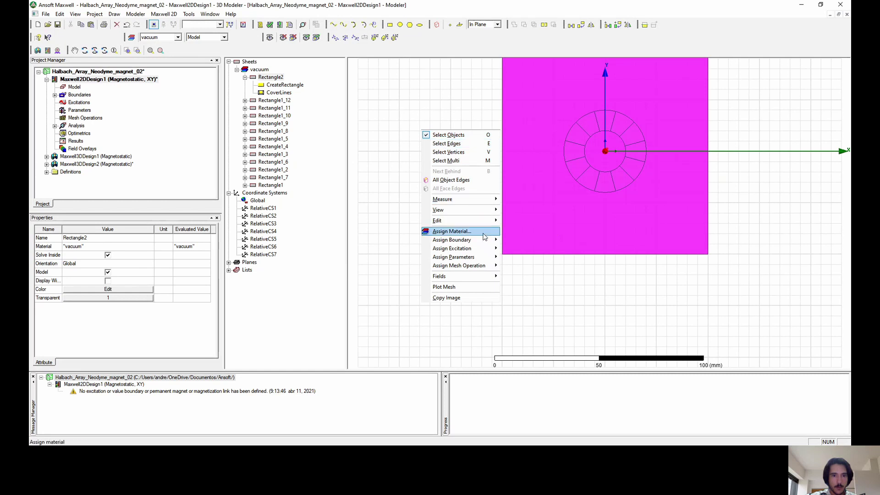
left_click(446, 144)
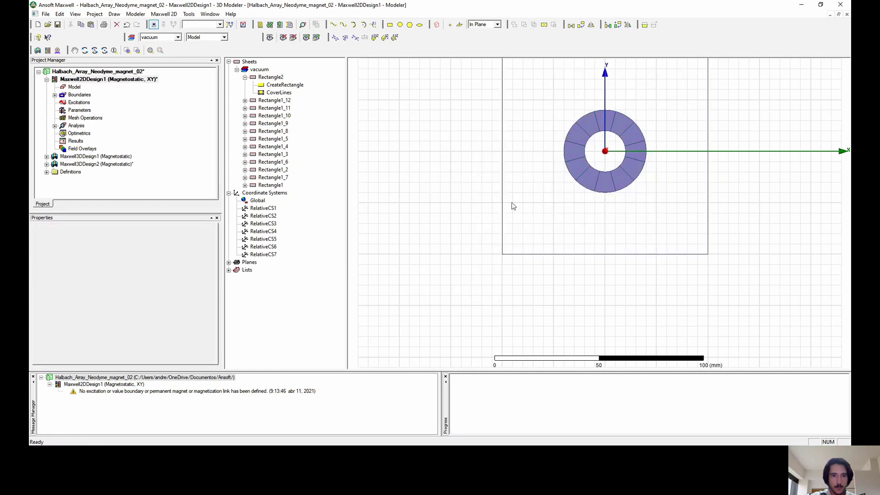
left_click(503, 201)
left_click(577, 253, "ctrl")
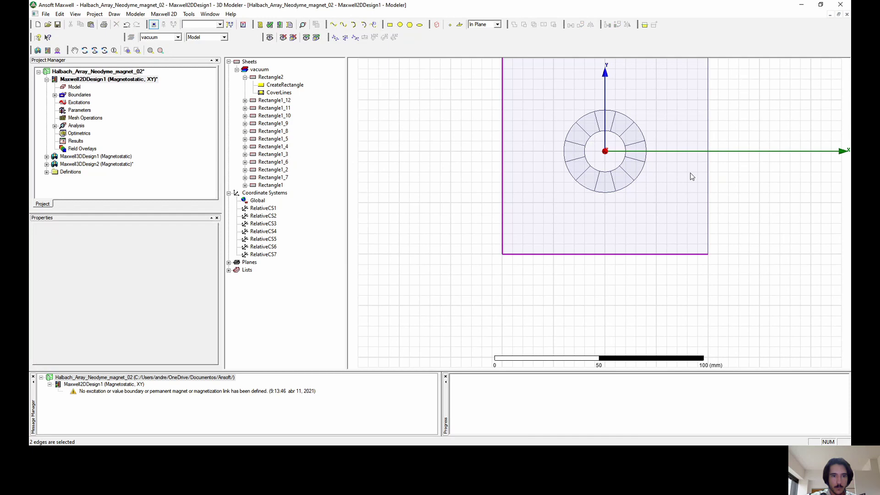
left_click(708, 181, "ctrl")
scroll(740, 136, "down", 2)
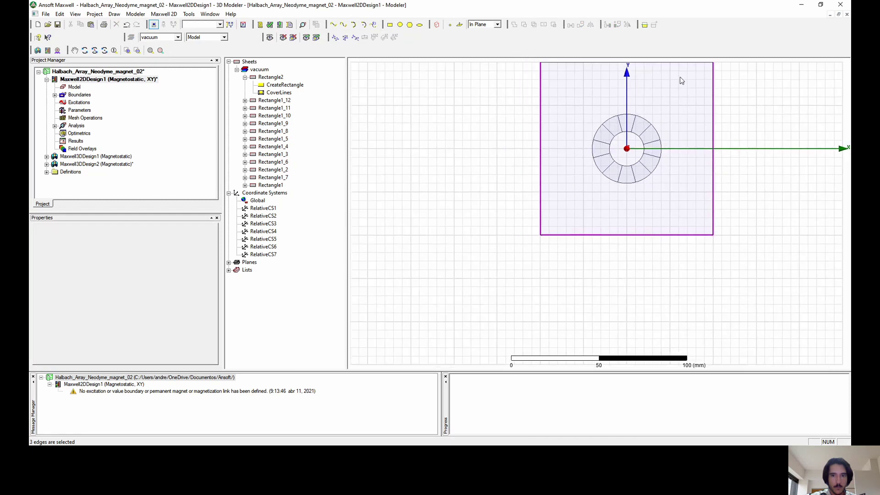
left_click(755, 161)
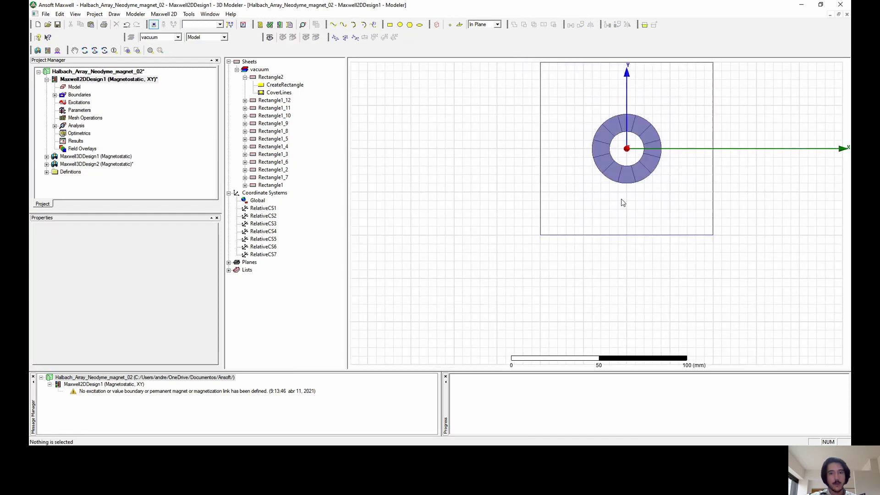
scroll(620, 201, "down", 1)
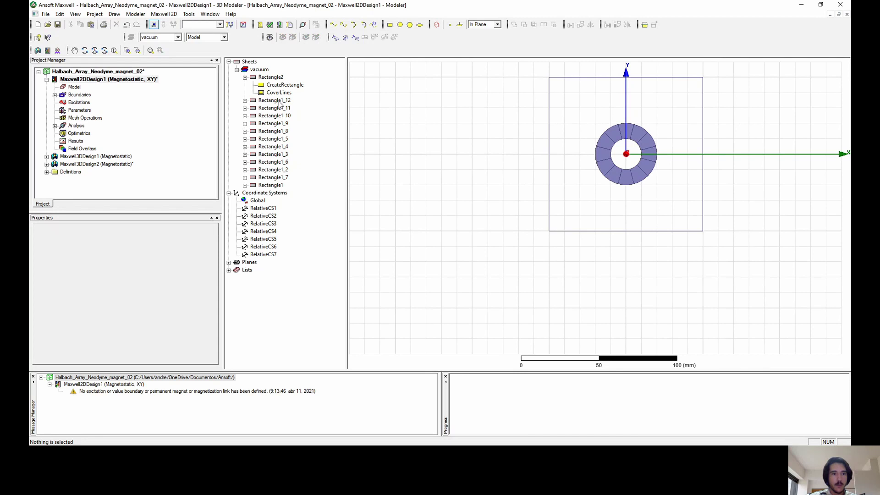
Select all twelve ring segments, Rectangle1 through Rectangle1_12, in the model tree.
left_click(270, 77)
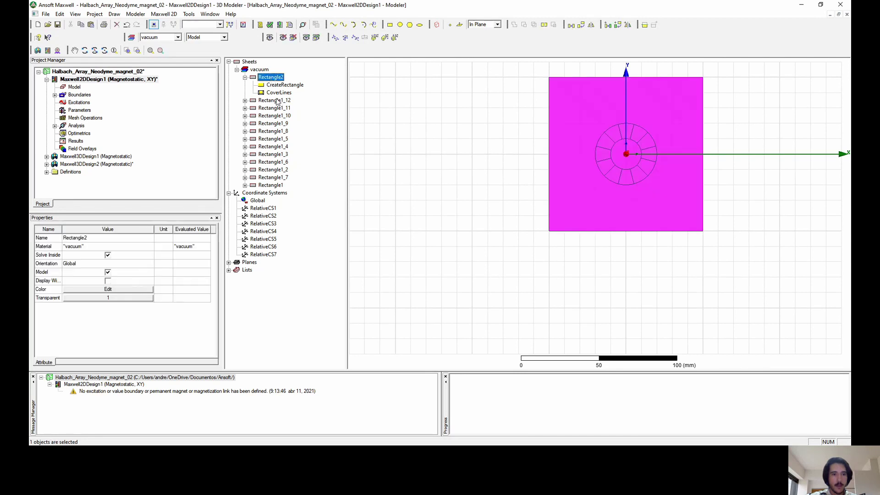
left_click(277, 101)
left_click(281, 109, "ctrl")
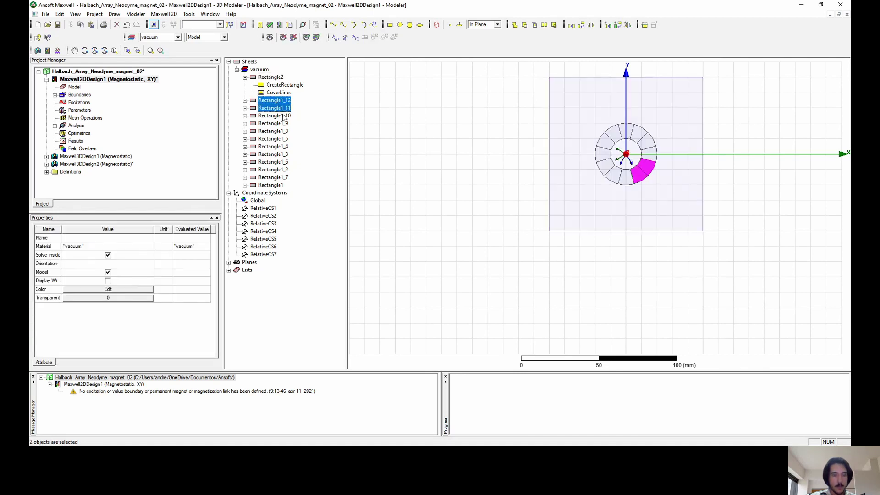
left_click(280, 116, "ctrl")
left_click(278, 124, "ctrl")
left_click(277, 131, "ctrl")
left_click(276, 139, "ctrl")
left_click(275, 147, "ctrl")
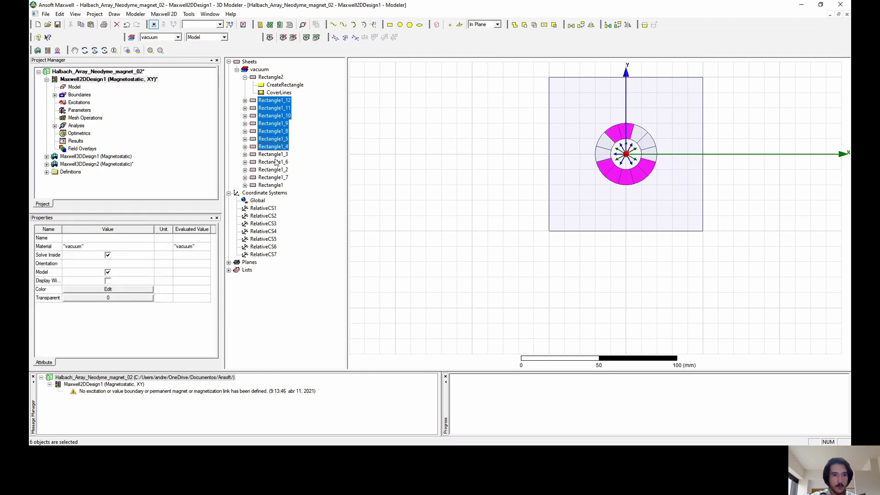
left_click(275, 155, "ctrl")
left_click(277, 162, "ctrl")
left_click(278, 170, "ctrl")
left_click(280, 178, "ctrl")
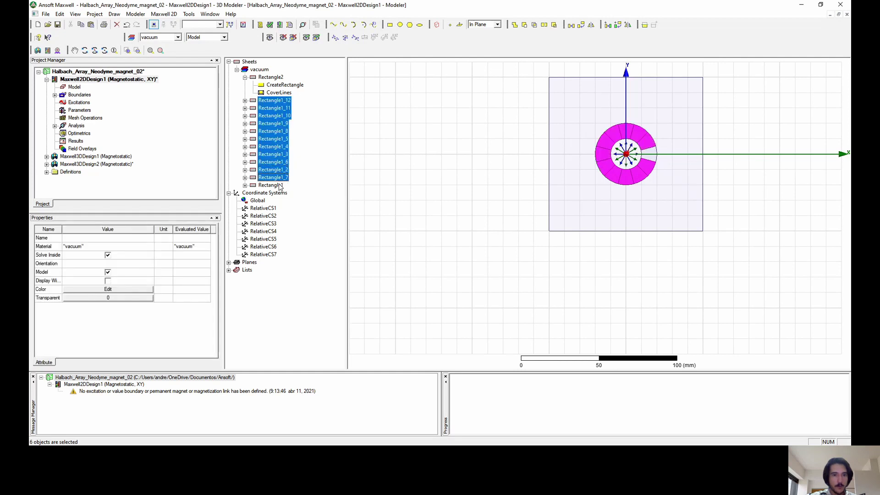
left_click(278, 186, "ctrl")
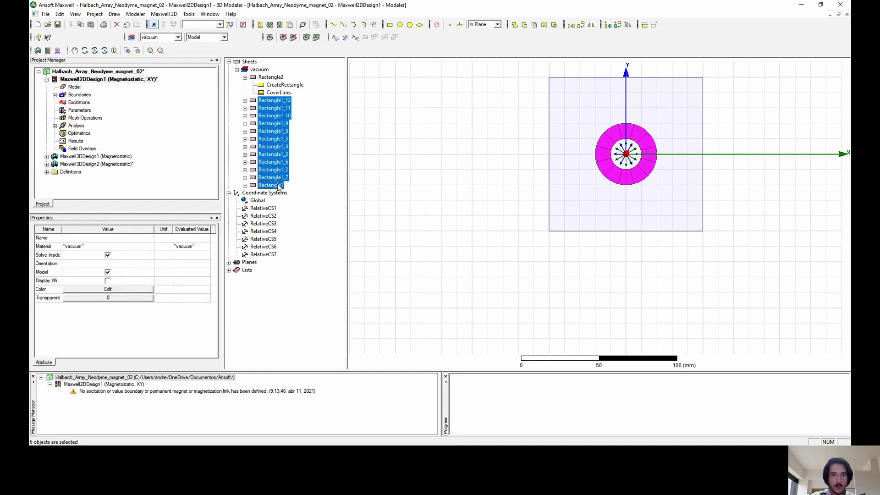
Assign NdFe30 material to the selected segments, found by searching 'nd'.
right_click(285, 127)
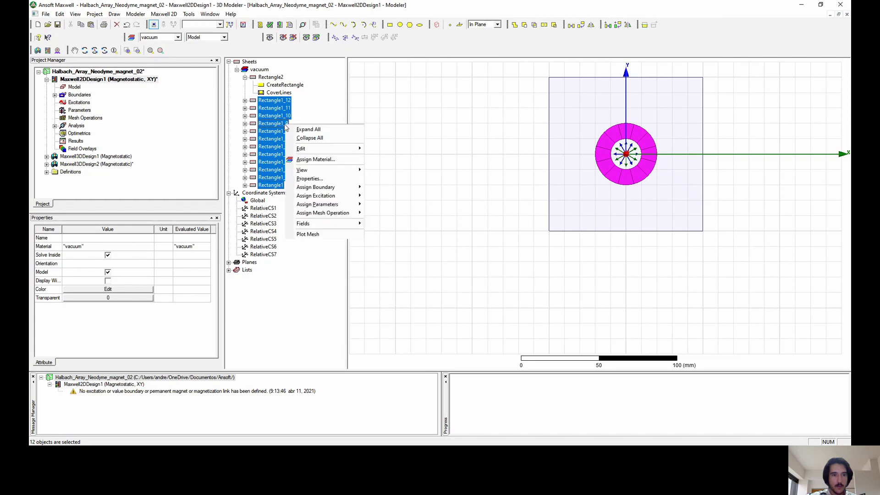
left_click(316, 160)
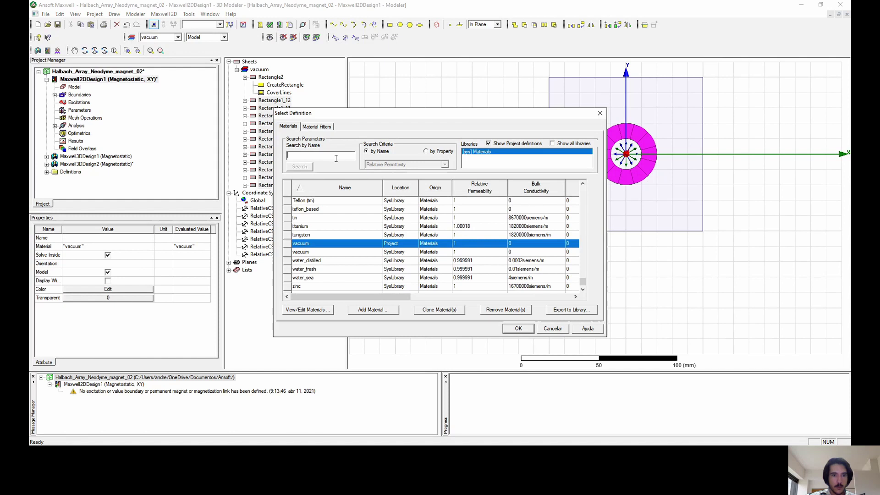
type("nd")
left_click(329, 199)
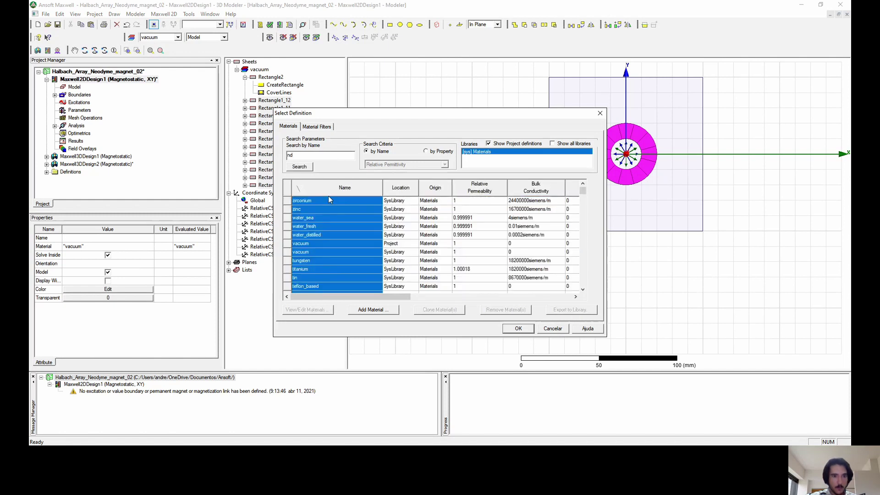
left_click(301, 155)
type("nd")
scroll(319, 207, "up", 1)
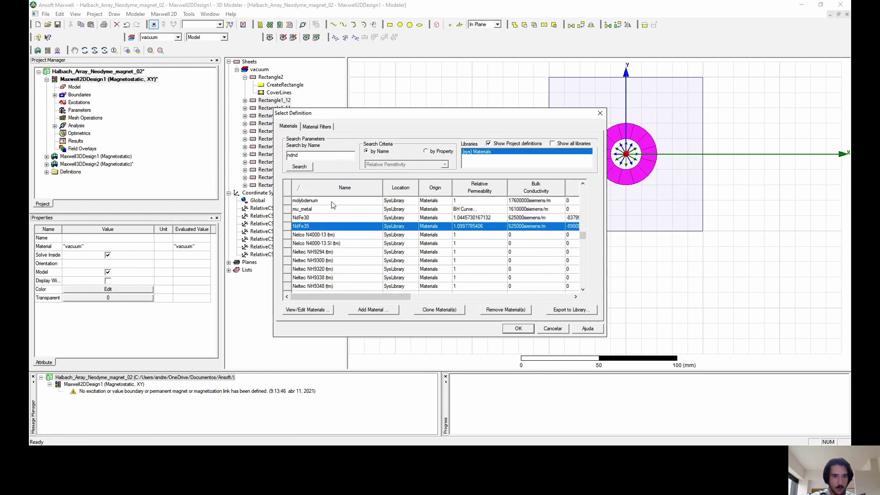
left_click(315, 218)
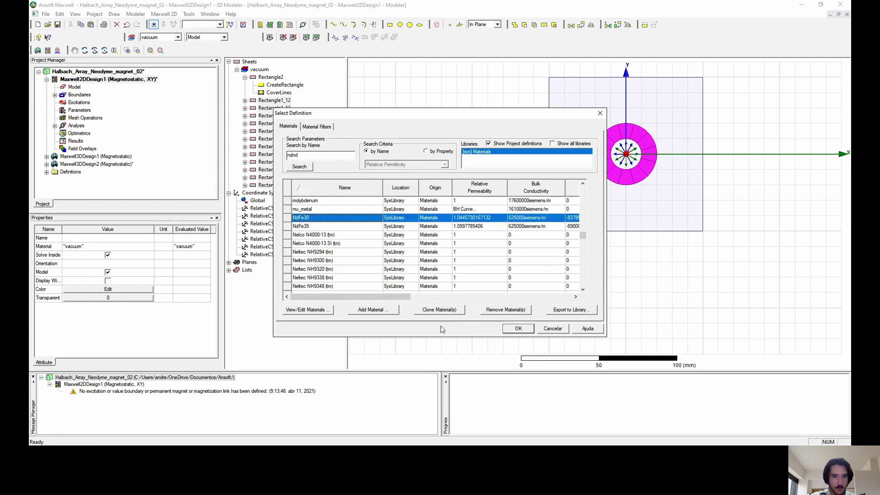
left_click(512, 328)
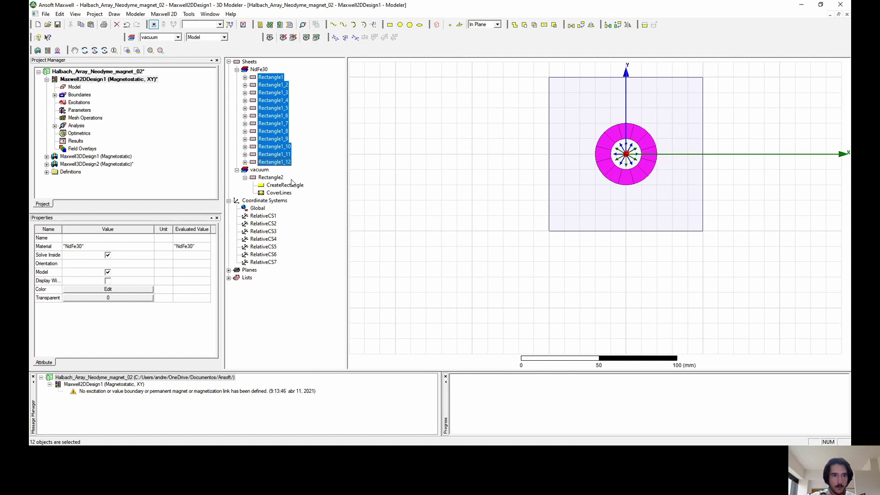
Revalidate the design, run Analyze All, and read the normal completion message in the log.
left_click(259, 170)
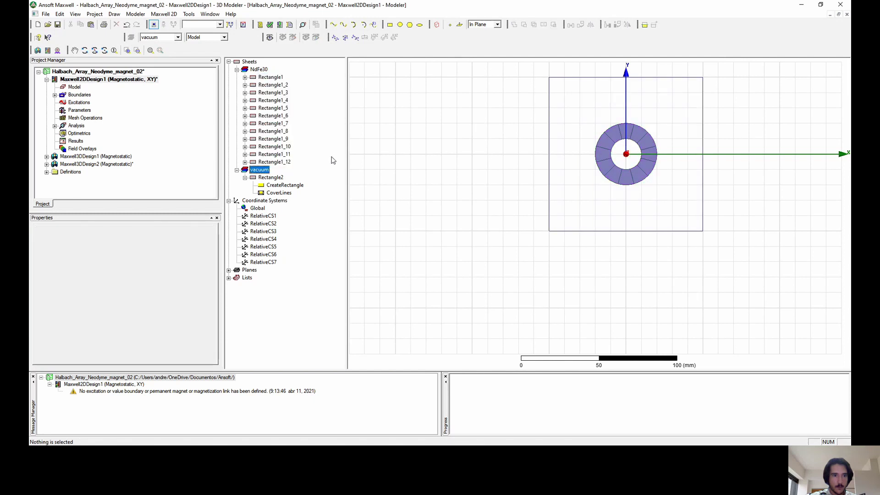
left_click(269, 25)
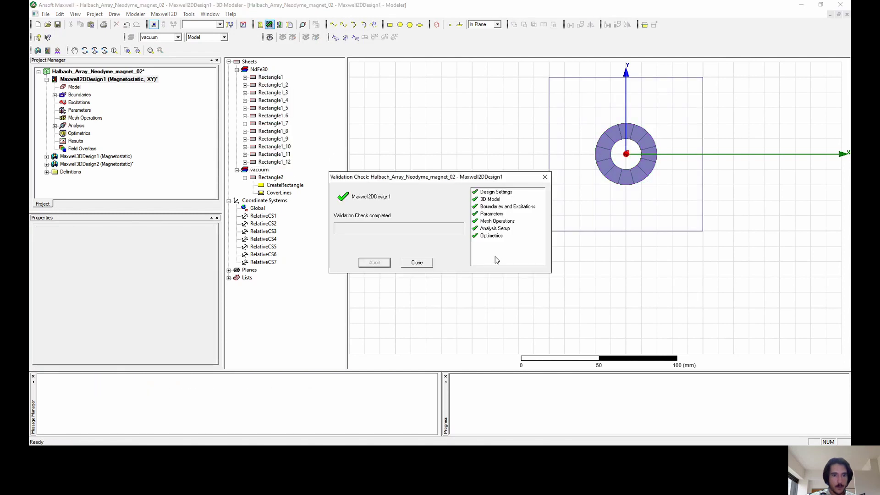
left_click(416, 262)
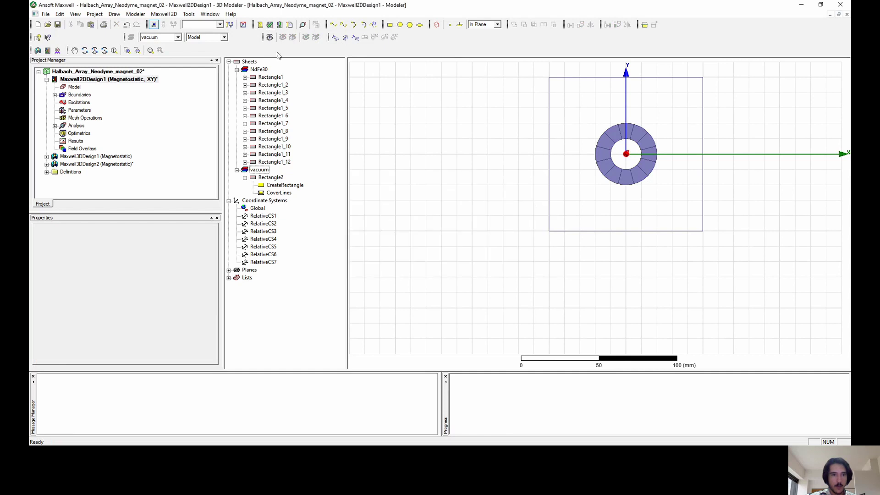
left_click(280, 26)
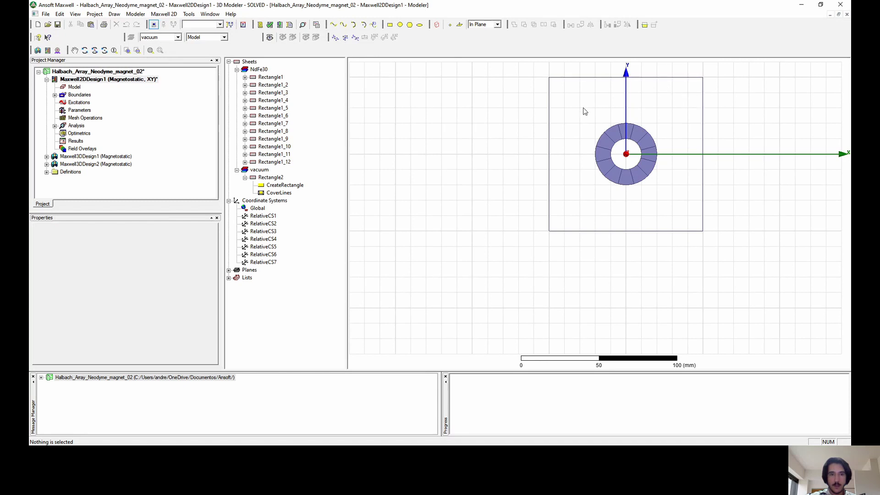
double_click(47, 378)
left_click(50, 385)
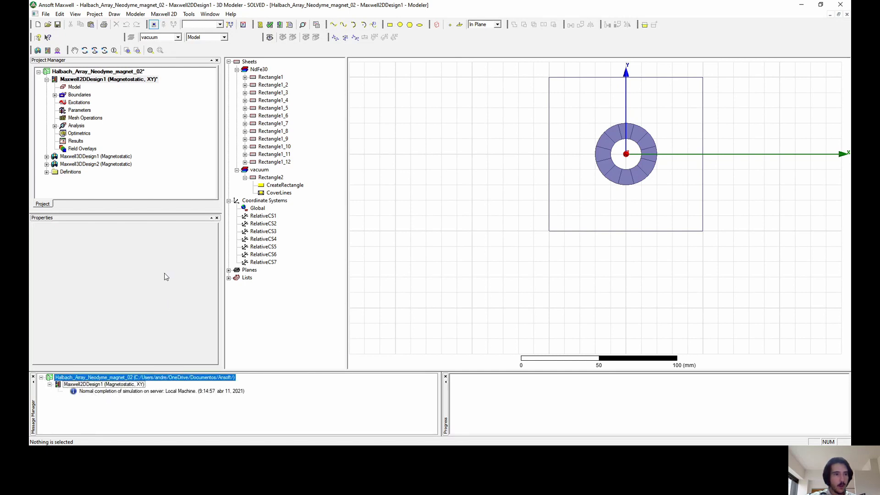
Select all 13 objects and create an A-field Flux_Lines plot over AllObjects.
left_click(465, 160)
key("ctrl+a")
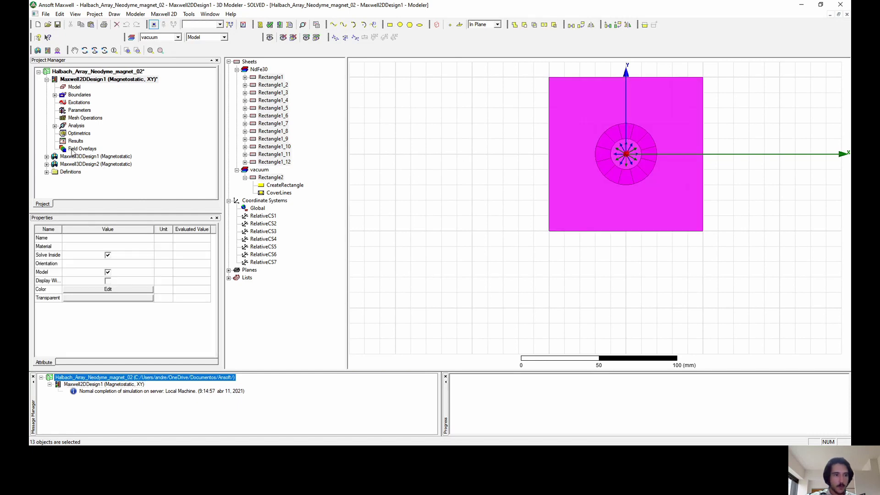
right_click(72, 150)
mouse_move(153, 161)
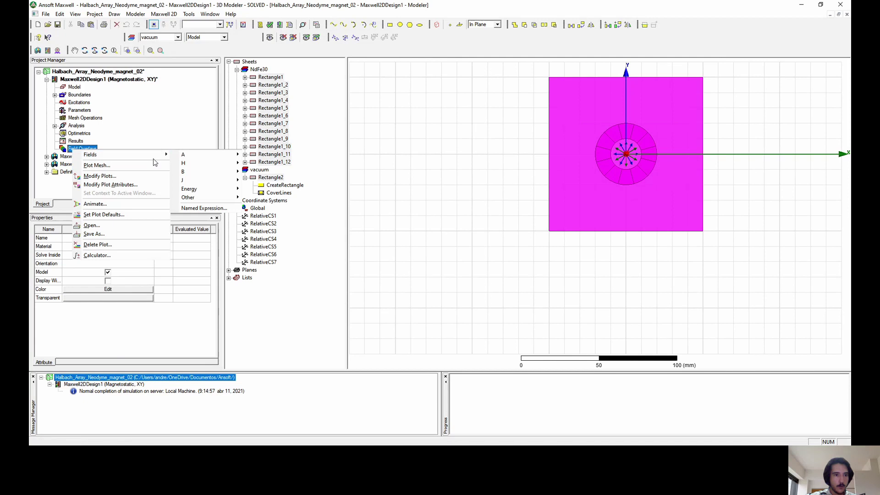
mouse_move(226, 164)
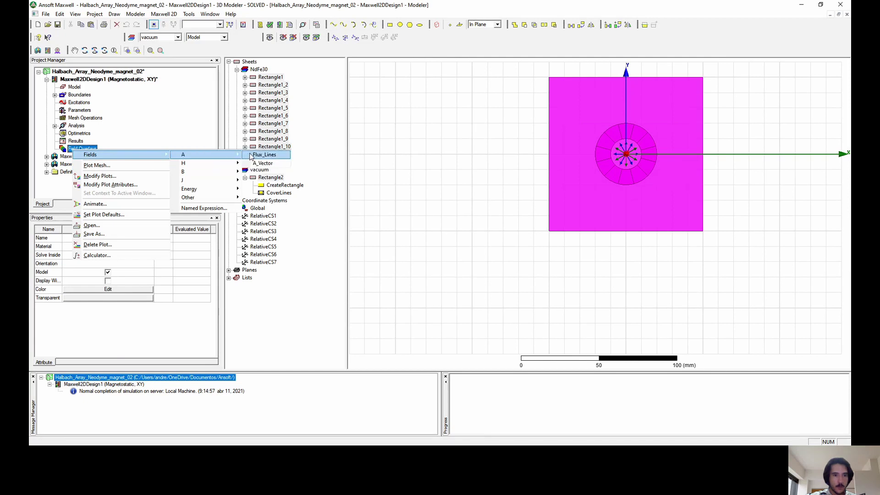
left_click(251, 155)
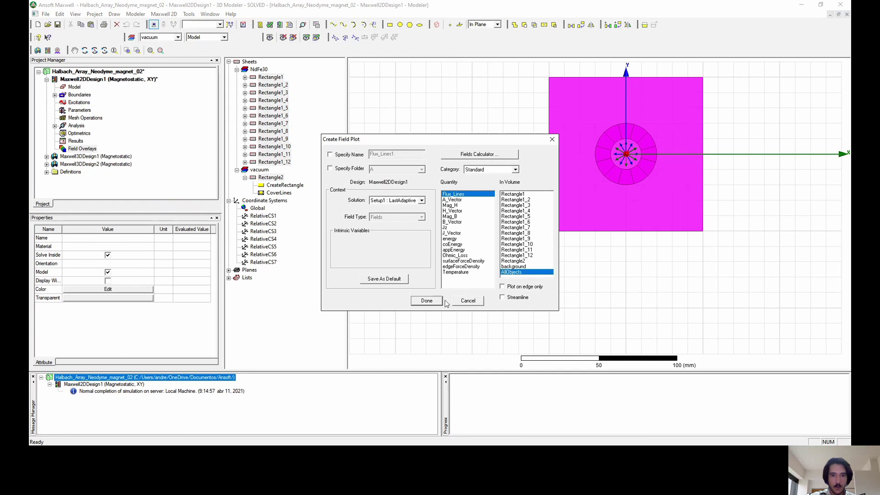
left_click(439, 301)
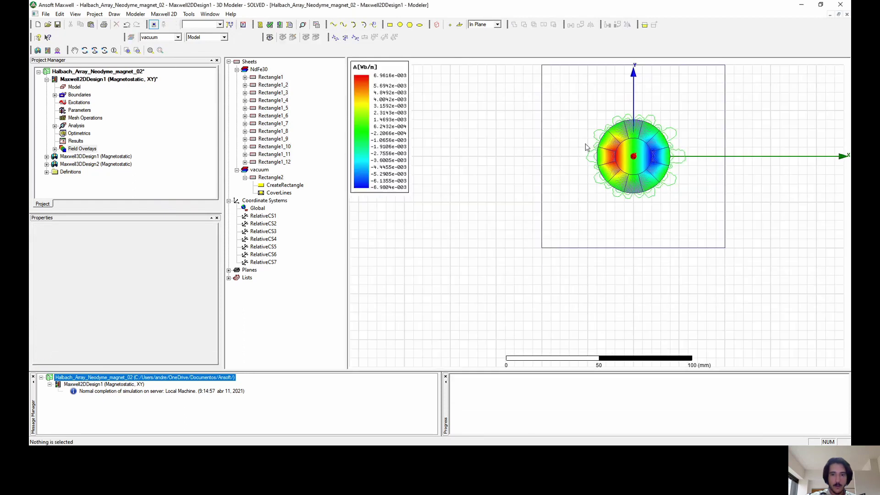
scroll(585, 146, "up", 6)
scroll(585, 159, "down", 3)
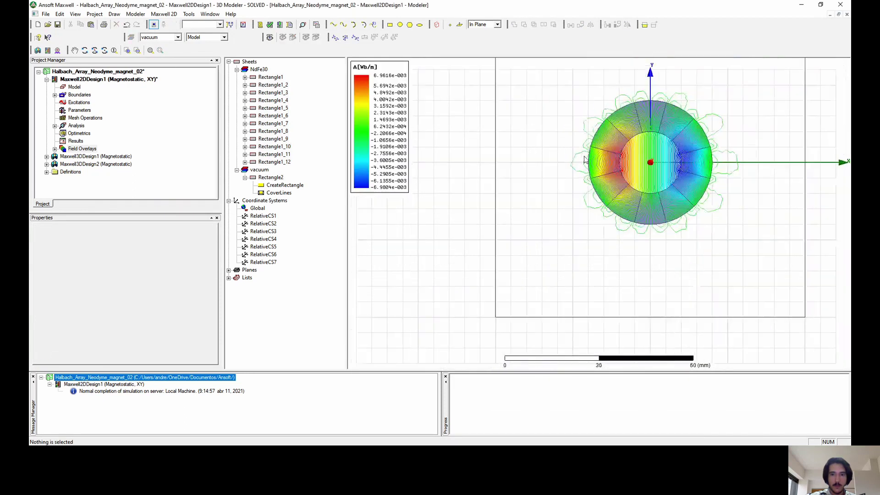
scroll(584, 159, "down", 3)
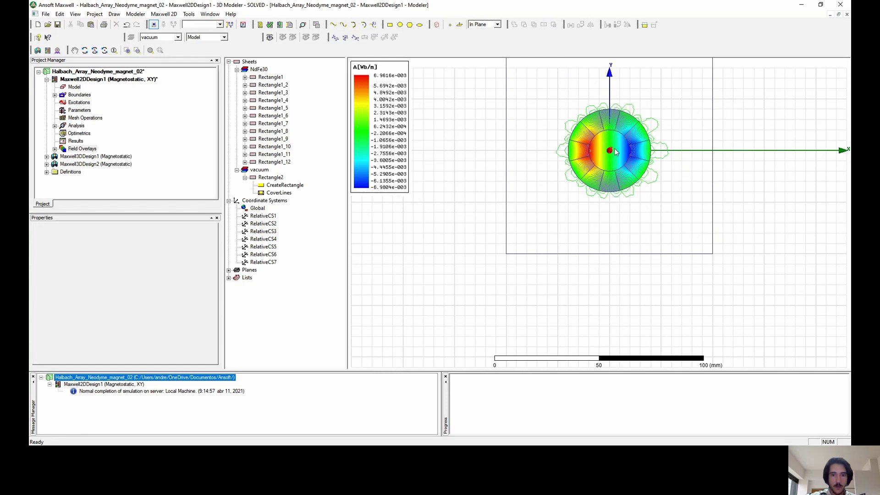
scroll(616, 152, "up", 2)
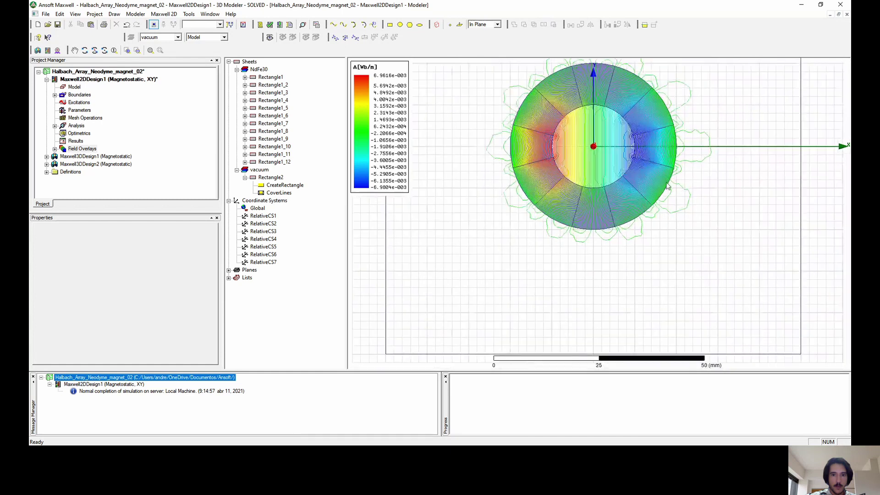
scroll(660, 188, "up", 2)
scroll(609, 190, "down", 2)
scroll(543, 146, "up", 1)
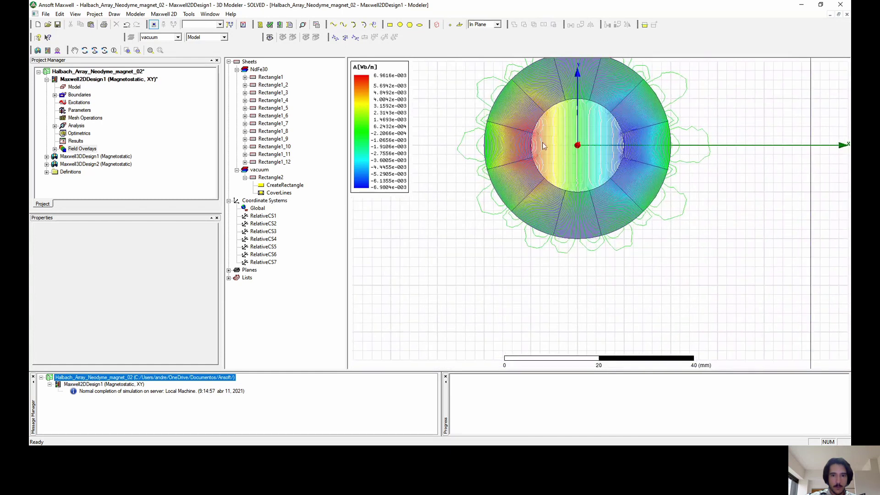
scroll(543, 145, "up", 1)
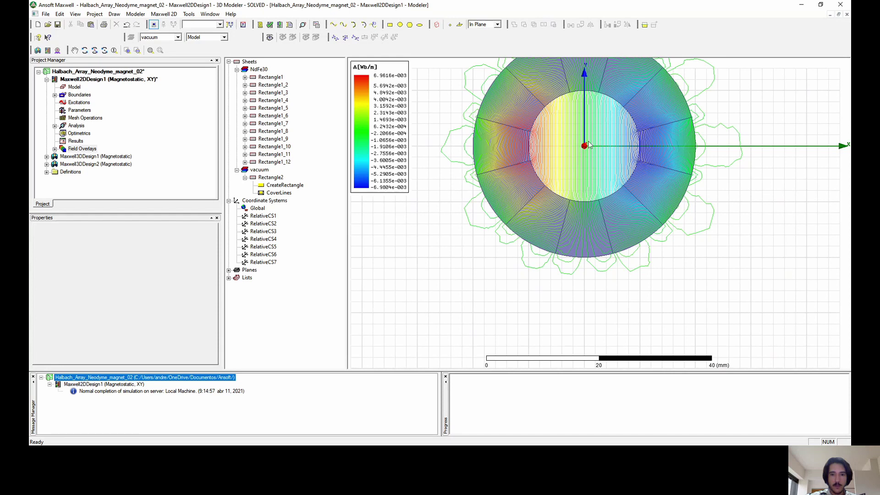
scroll(586, 151, "up", 2)
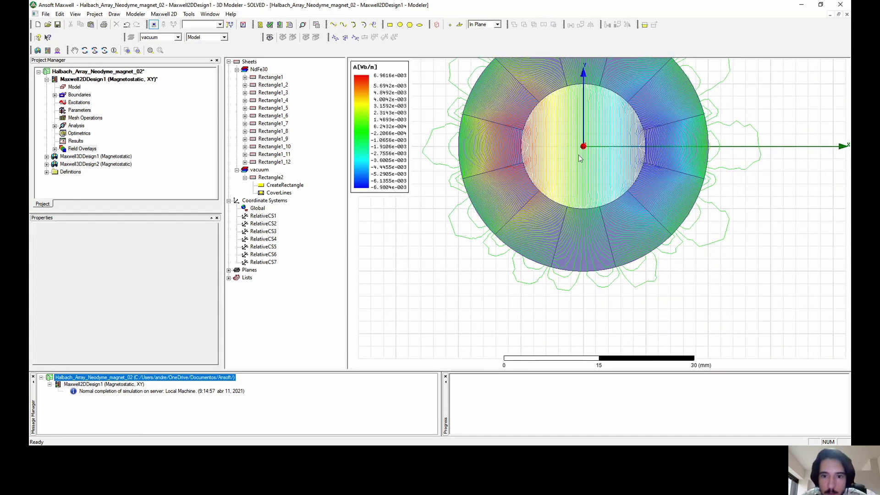
scroll(591, 178, "up", 2)
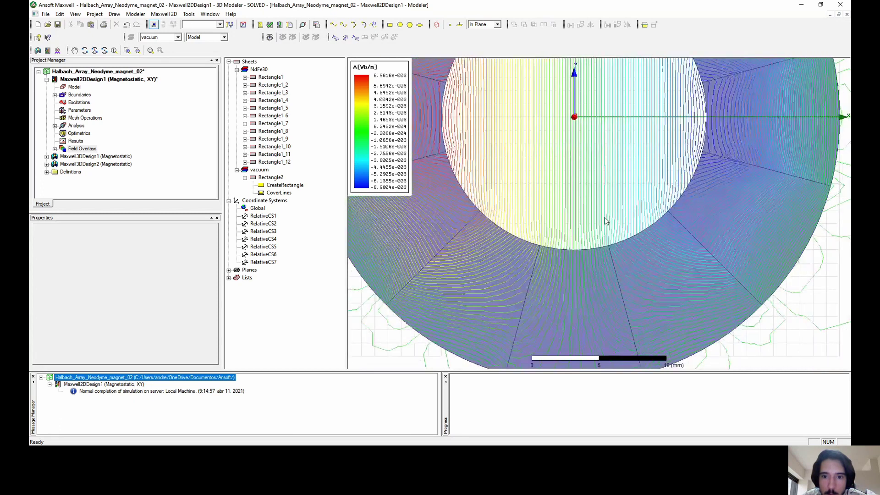
scroll(597, 216, "up", 1)
scroll(597, 216, "down", 1)
scroll(577, 170, "down", 2)
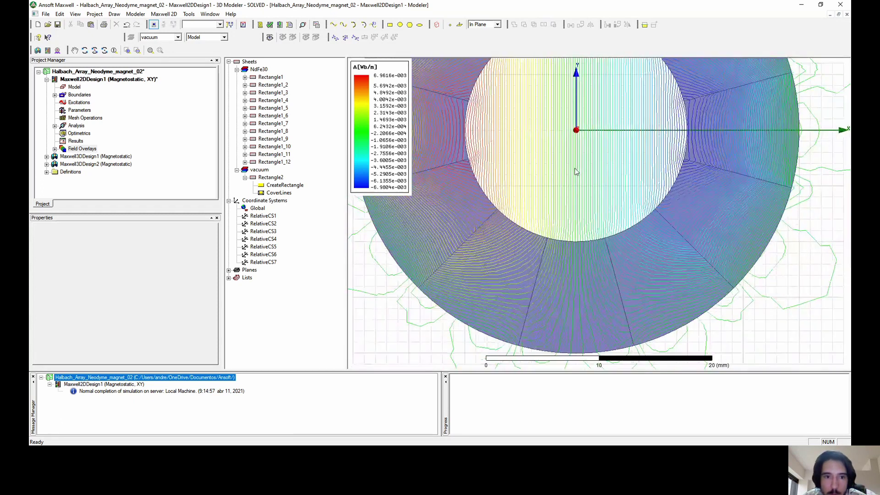
double_click(401, 147)
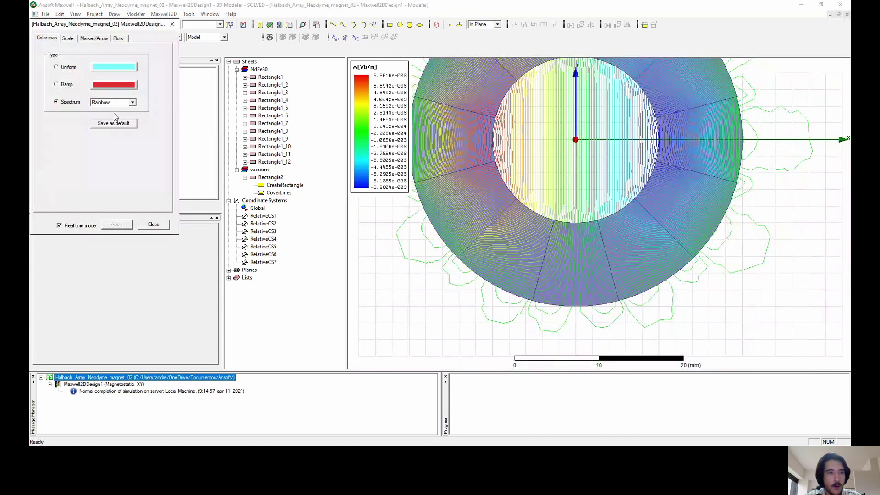
left_click(133, 103)
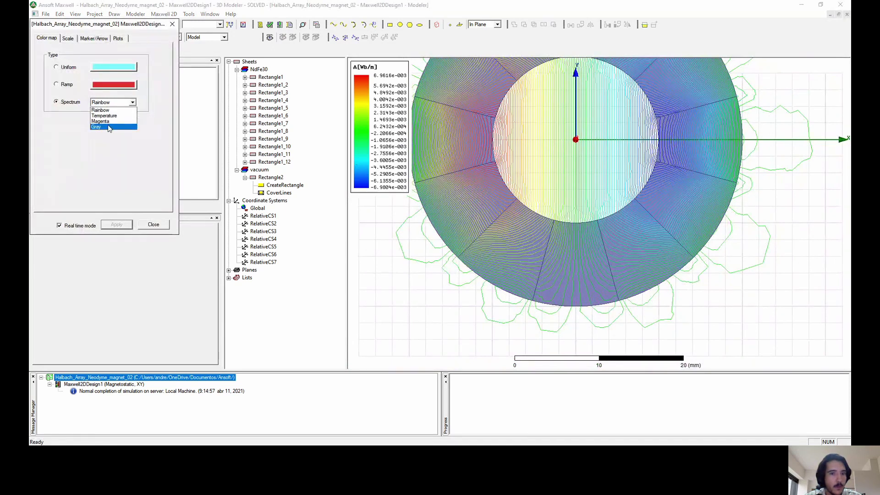
left_click(111, 127)
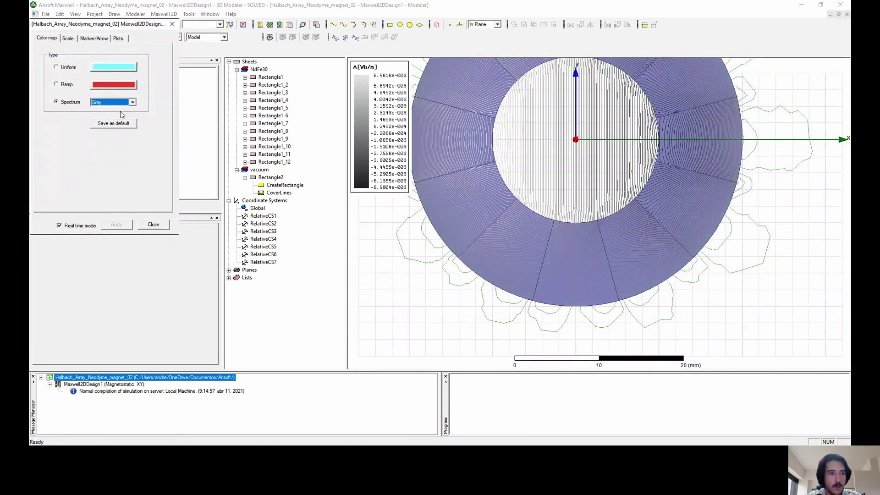
left_click(132, 102)
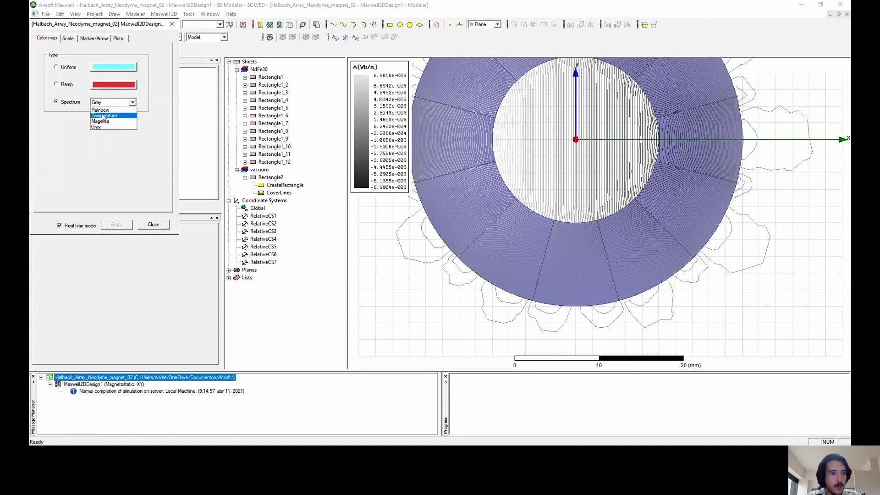
left_click(103, 116)
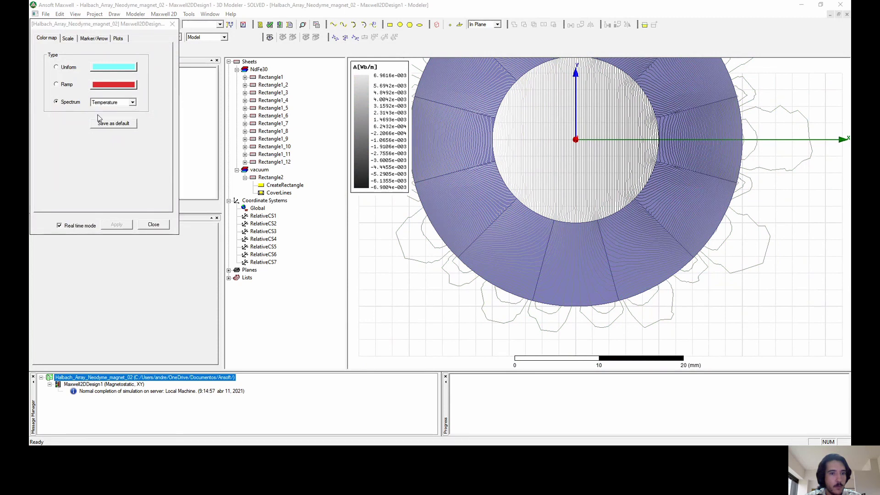
left_click(132, 102)
left_click(112, 109)
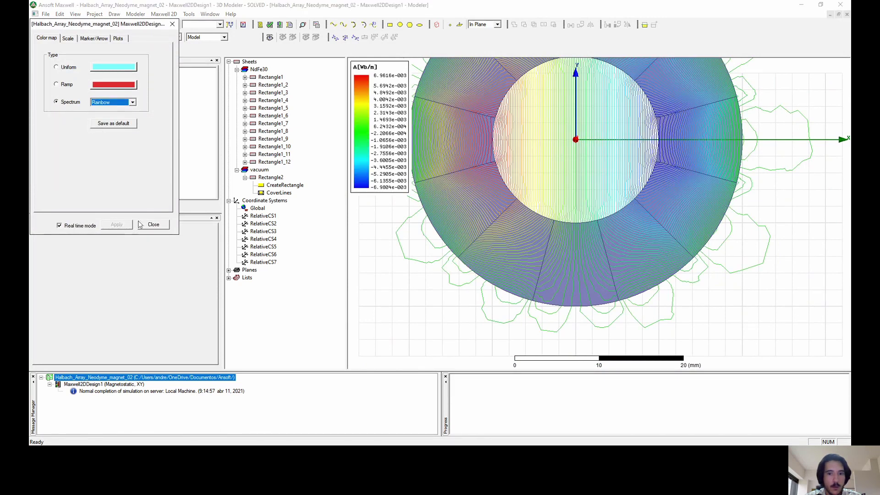
left_click(154, 225)
Expand Field Overlays in the Project Manager and bring up its Fields quantity menu.
scroll(553, 166, "up", 2)
scroll(605, 199, "up", 2)
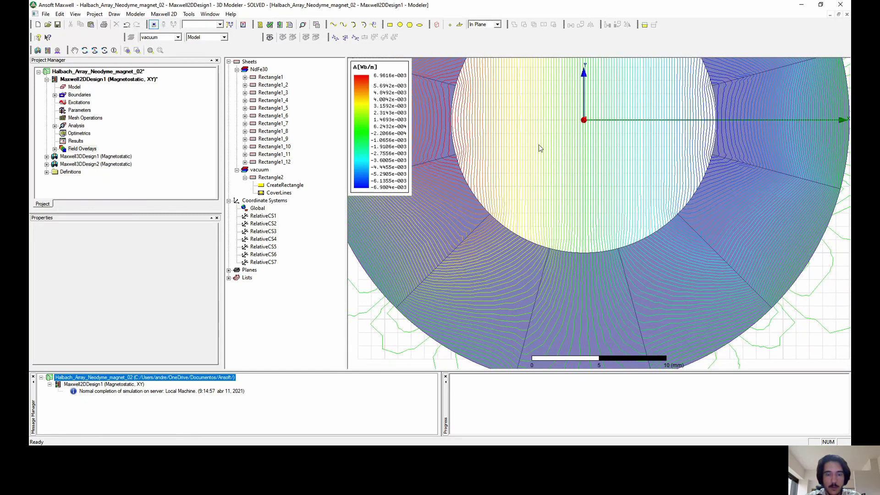
scroll(541, 152, "down", 1)
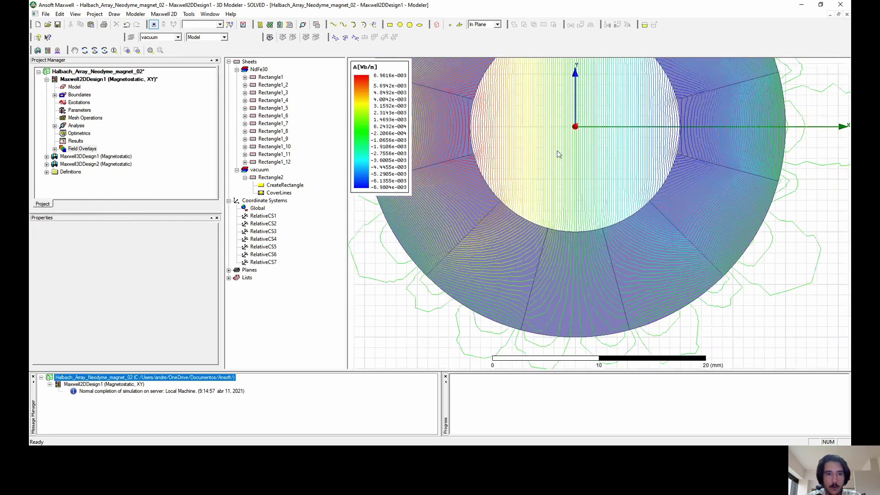
scroll(557, 151, "down", 1)
scroll(557, 151, "down", 1)
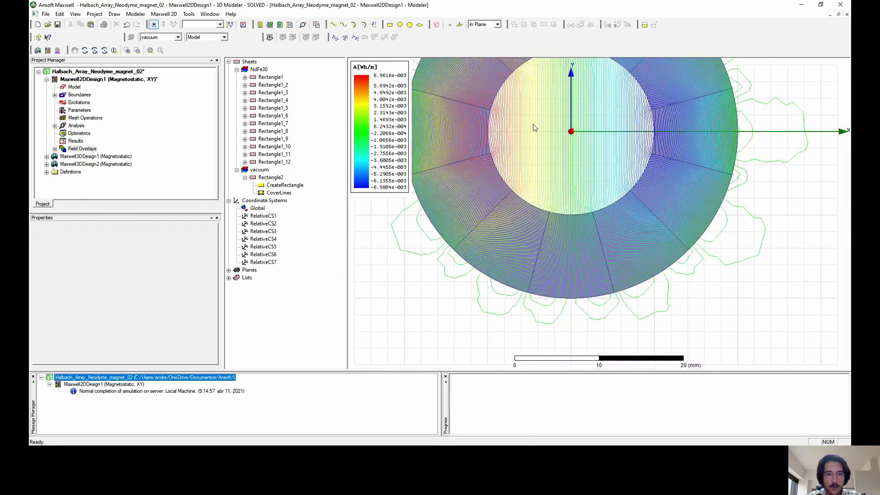
scroll(571, 155, "down", 2)
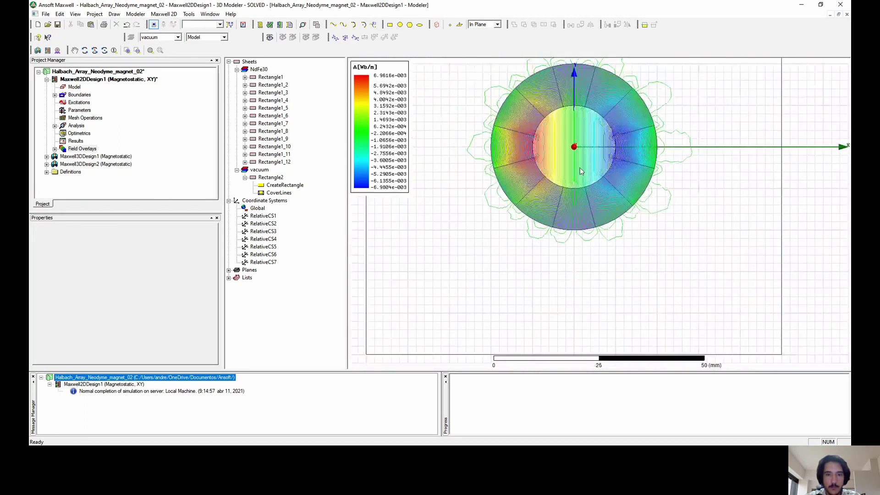
scroll(573, 174, "up", 2)
scroll(573, 162, "down", 3)
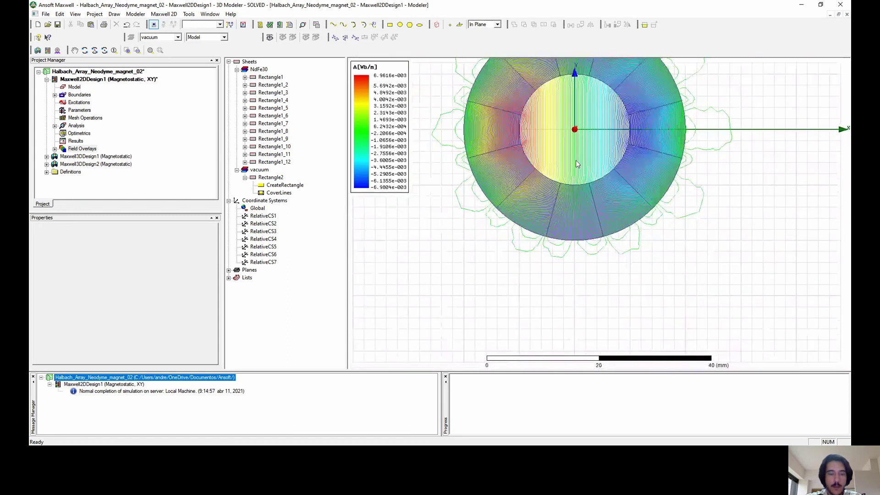
scroll(568, 120, "down", 2)
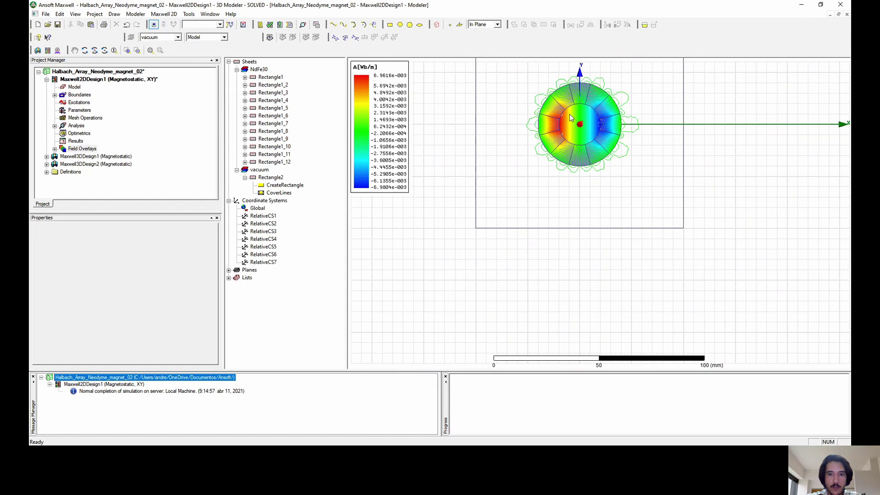
scroll(580, 127, "up", 4)
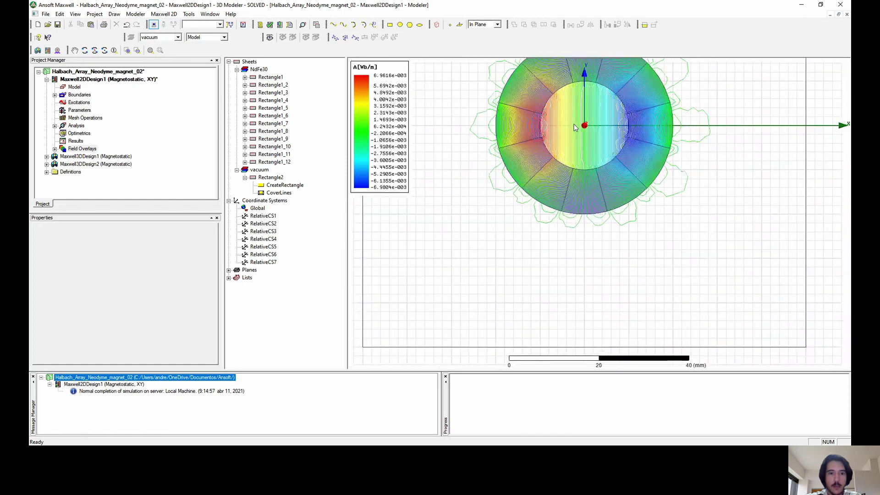
scroll(580, 135, "up", 2)
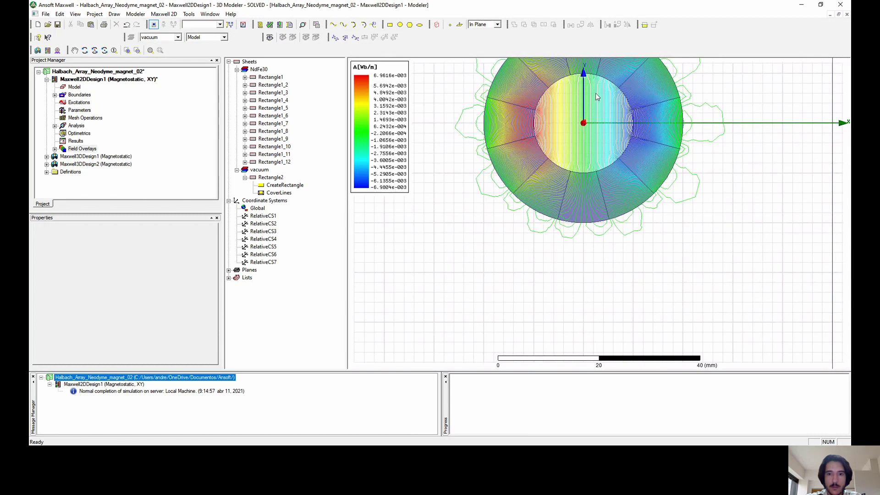
scroll(590, 118, "down", 1)
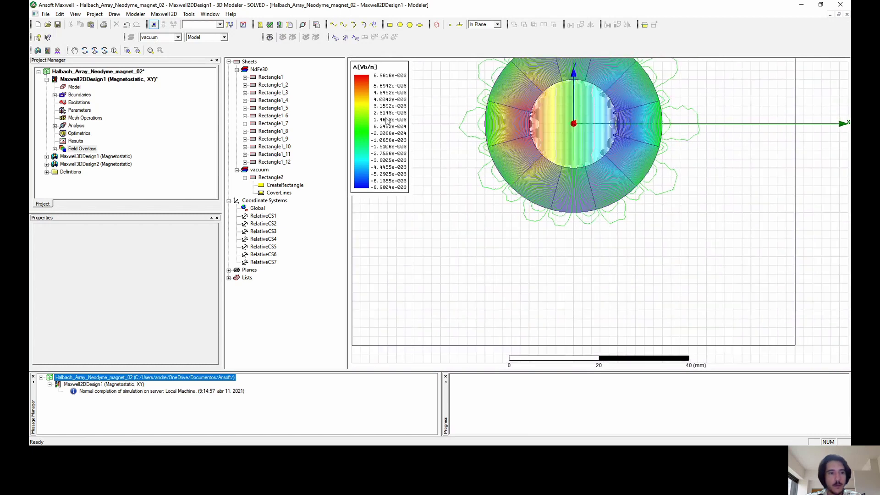
left_click(55, 149)
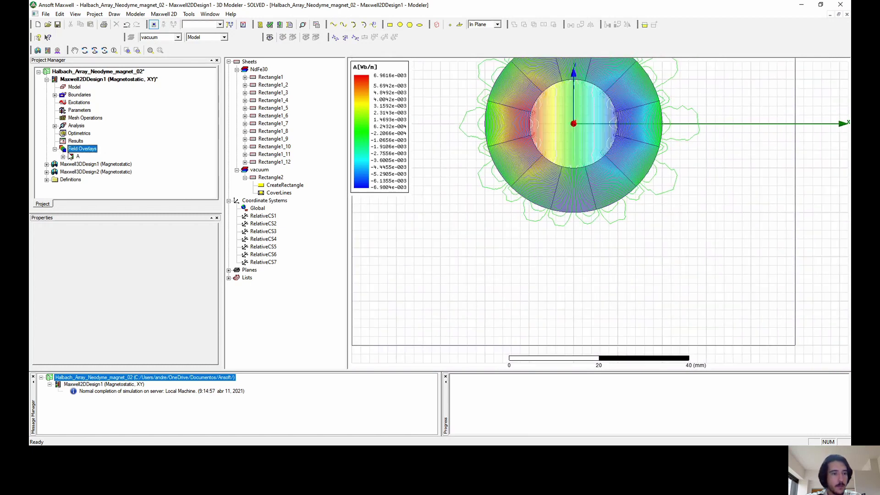
right_click(69, 150)
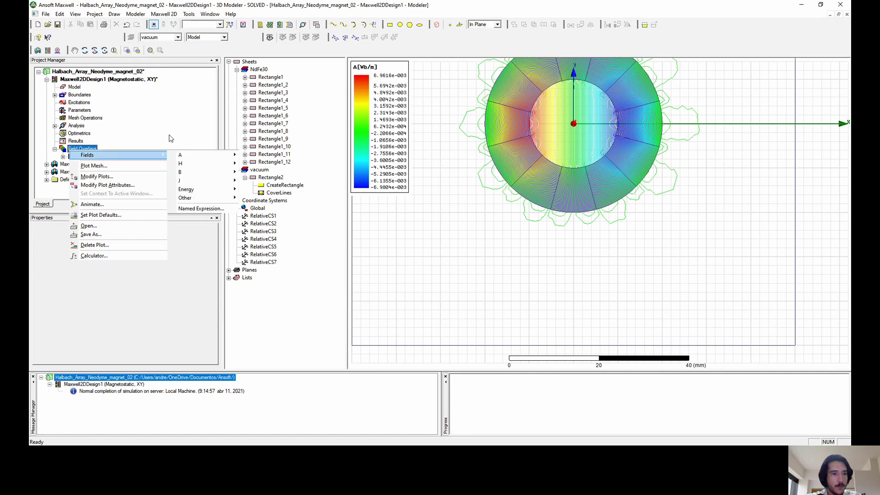
Hide the existing A field plot from the view.
left_click(171, 136)
left_click(83, 149)
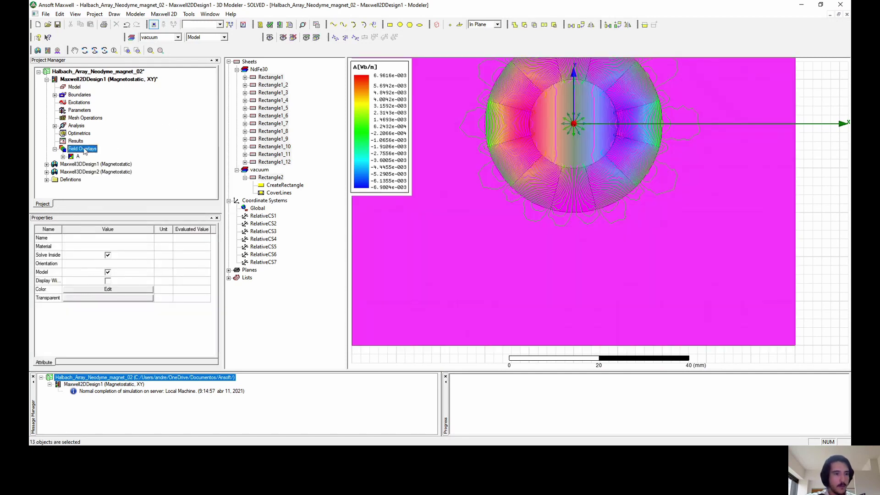
left_click(827, 218)
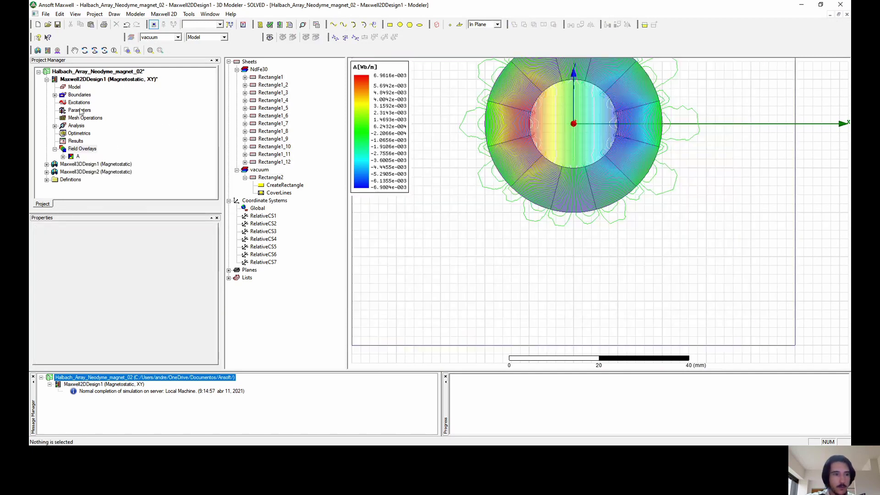
left_click(78, 156)
left_click(283, 39)
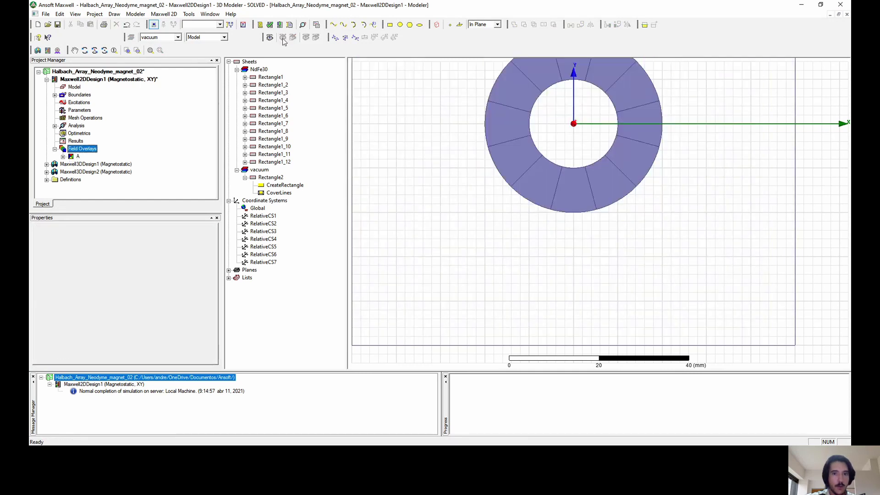
Select all objects and create a B_Vector plot over AllObjects.
left_click(64, 149)
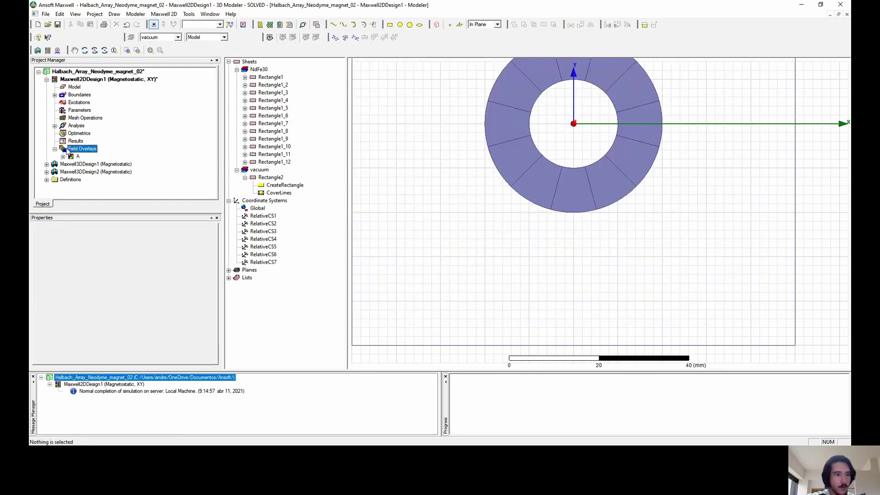
key("ctrl+a")
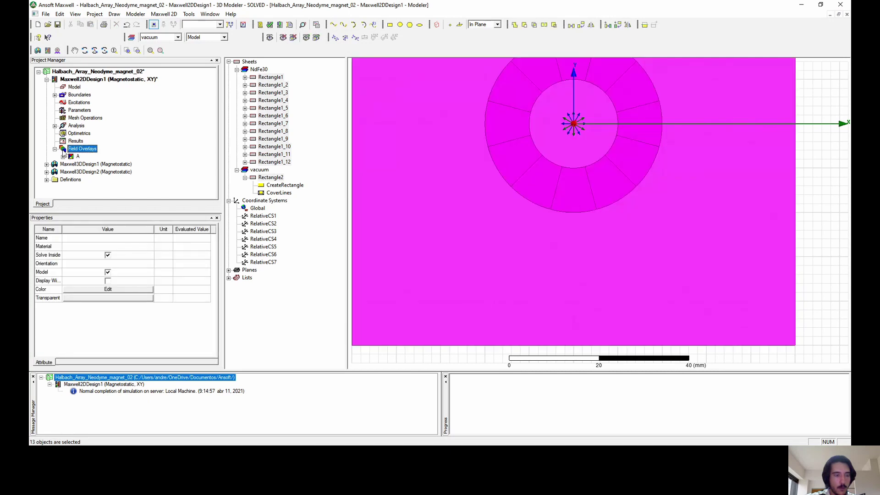
right_click(64, 149)
mouse_move(115, 156)
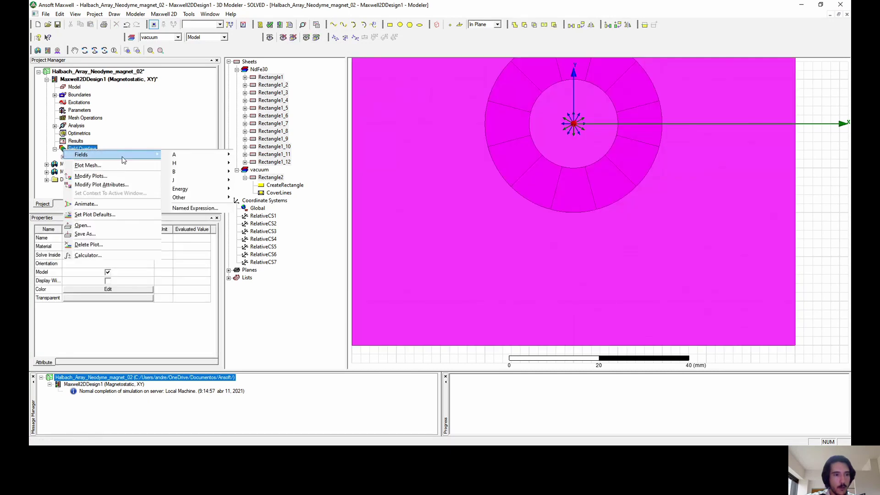
mouse_move(203, 180)
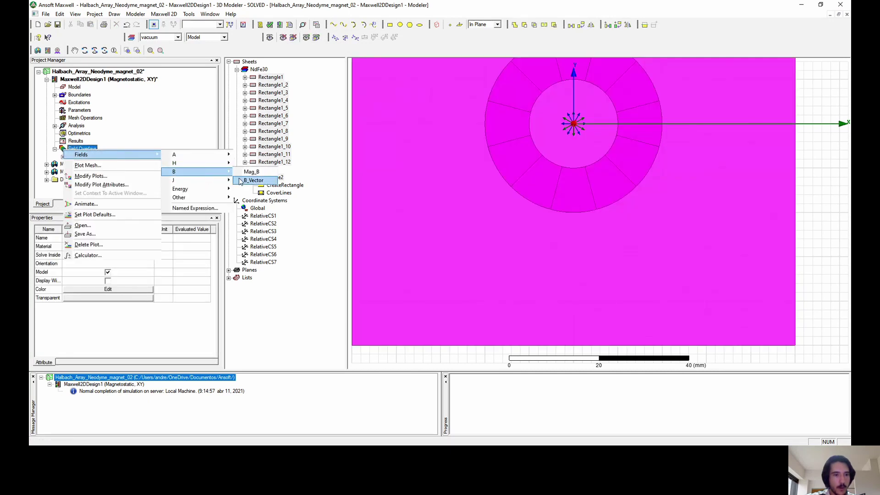
left_click(245, 181)
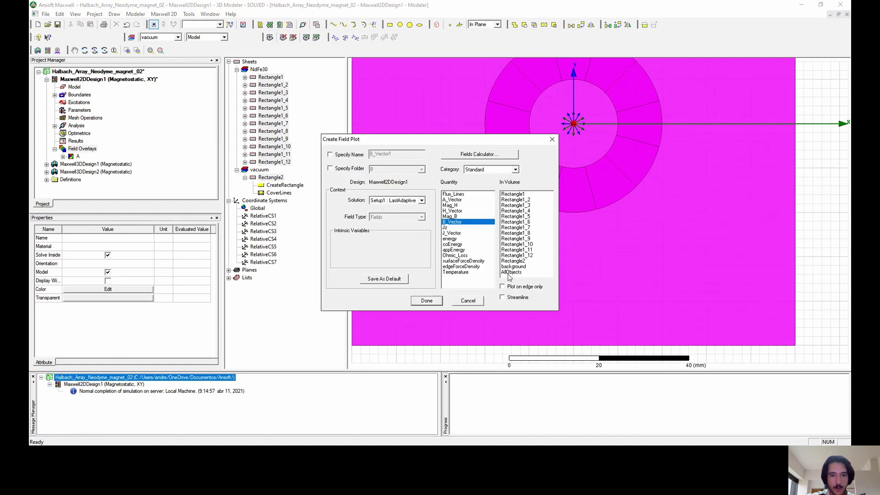
left_click(510, 272)
left_click(427, 302)
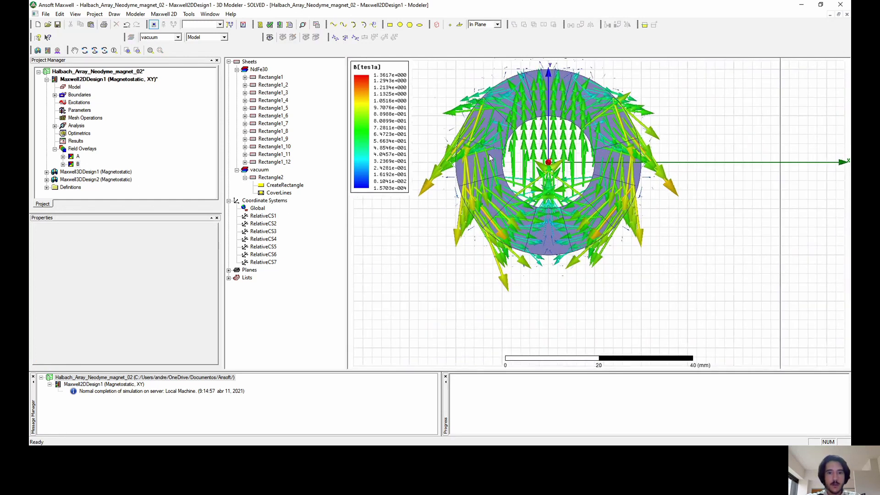
scroll(489, 158, "up", 3)
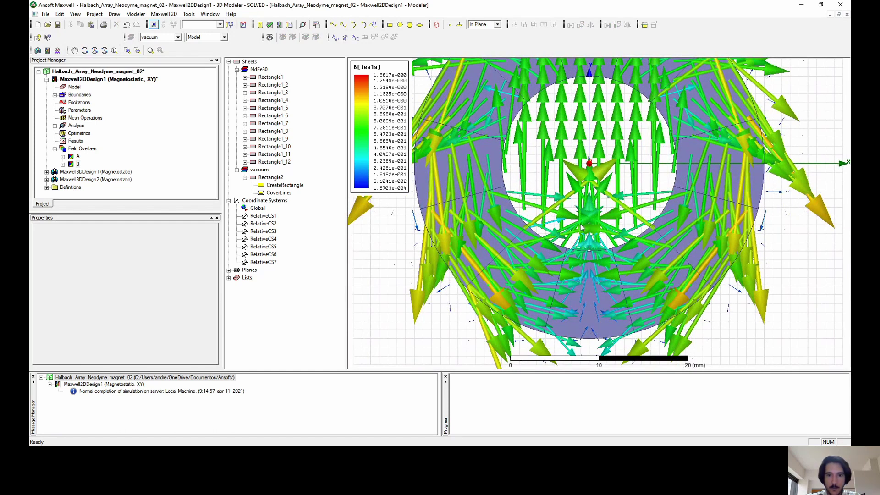
scroll(581, 227, "down", 2)
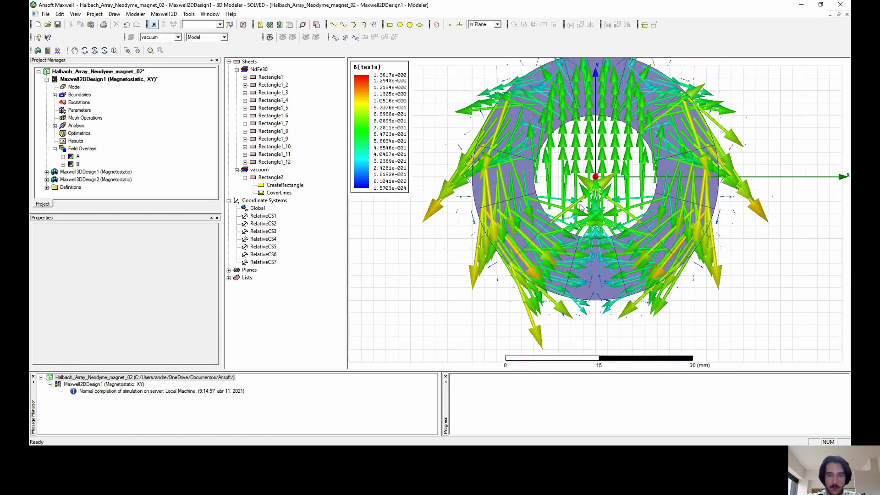
scroll(580, 205, "up", 3)
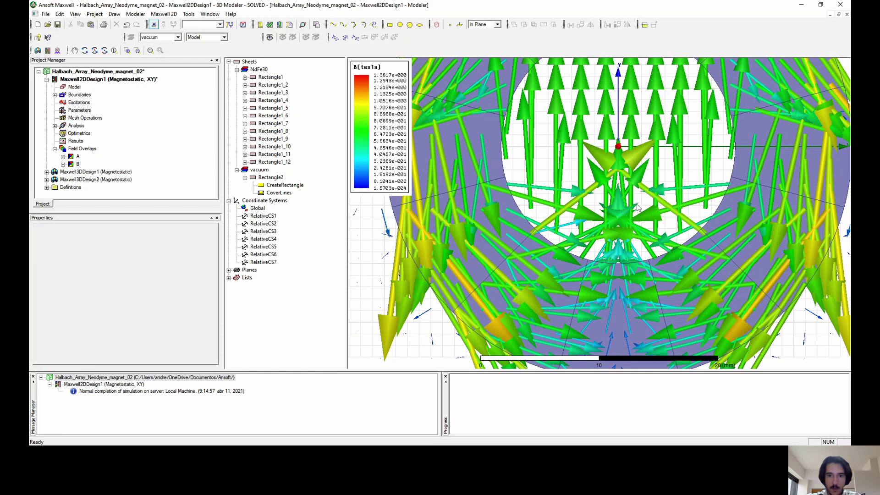
scroll(640, 195, "down", 1)
scroll(641, 193, "down", 2)
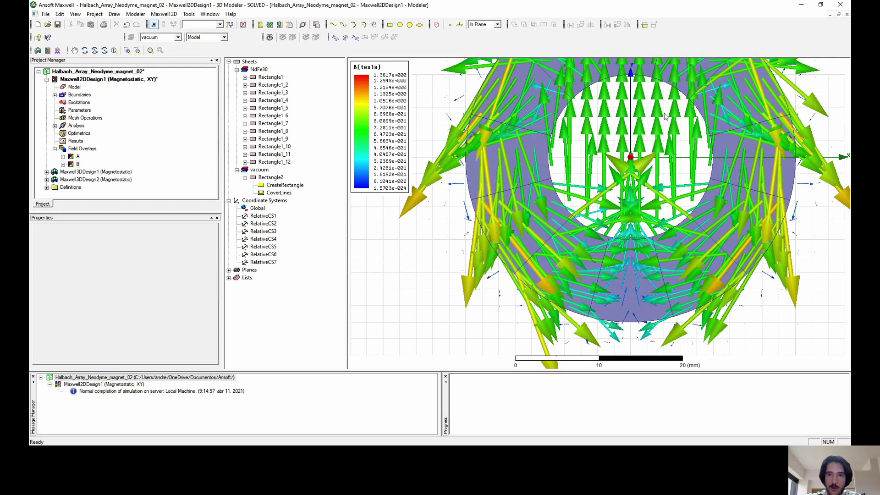
scroll(663, 118, "down", 1)
scroll(657, 131, "down", 1)
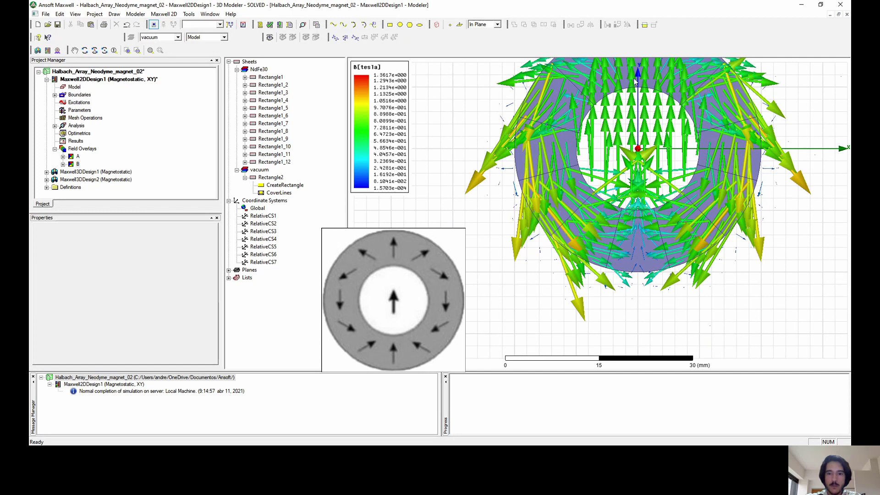
scroll(641, 79, "down", 1)
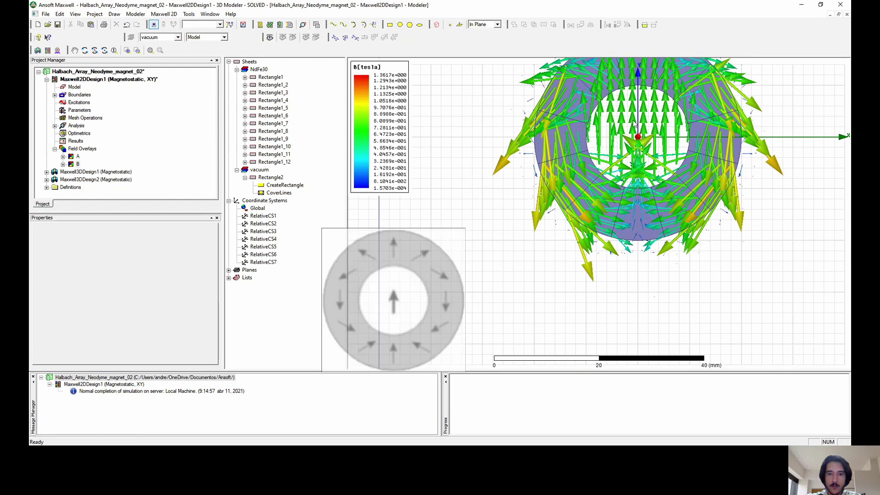
scroll(641, 129, "down", 2)
scroll(652, 131, "down", 1)
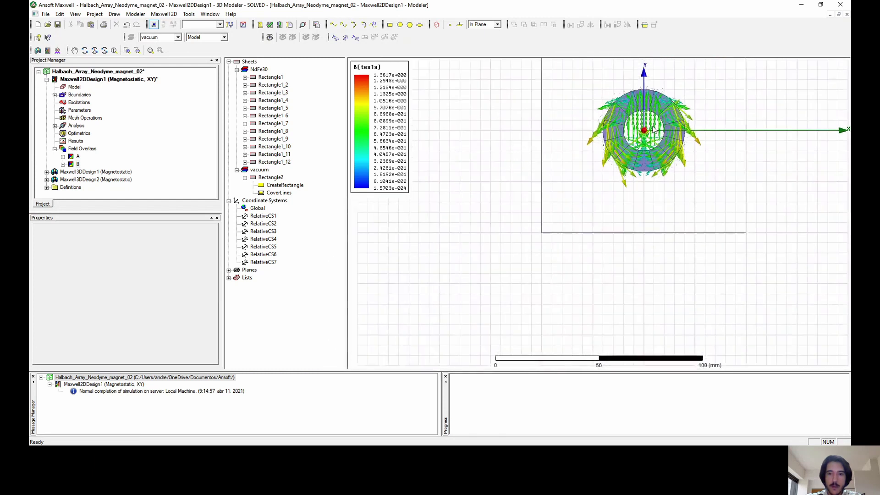
scroll(672, 143, "up", 2)
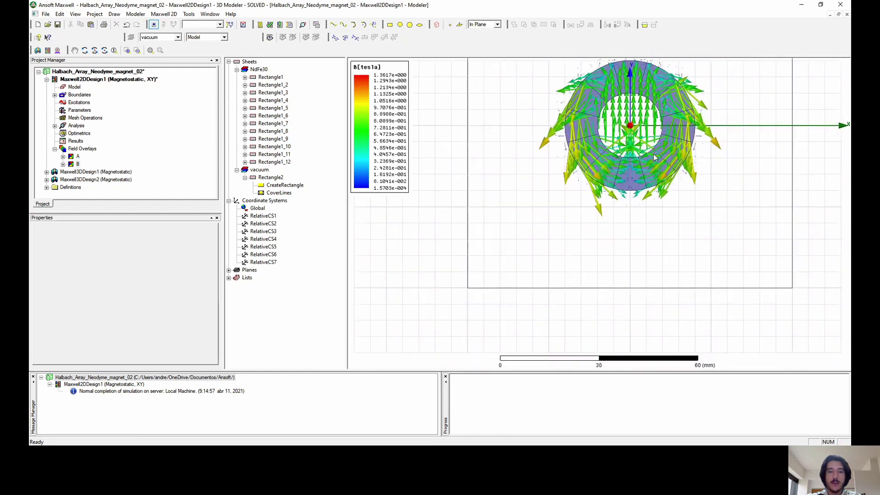
scroll(672, 144, "down", 1)
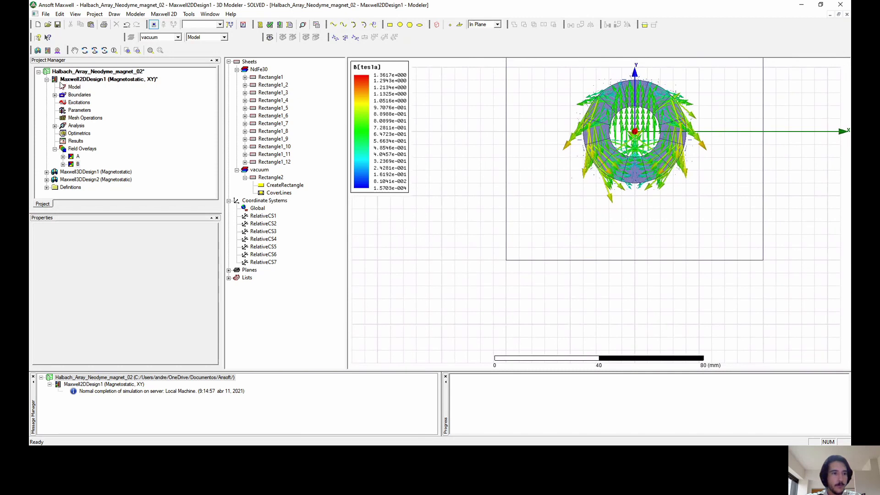
Switch to Maxwell3DDesign2, list its Solids, resize the tree pane, and expand its project items.
left_click(70, 181)
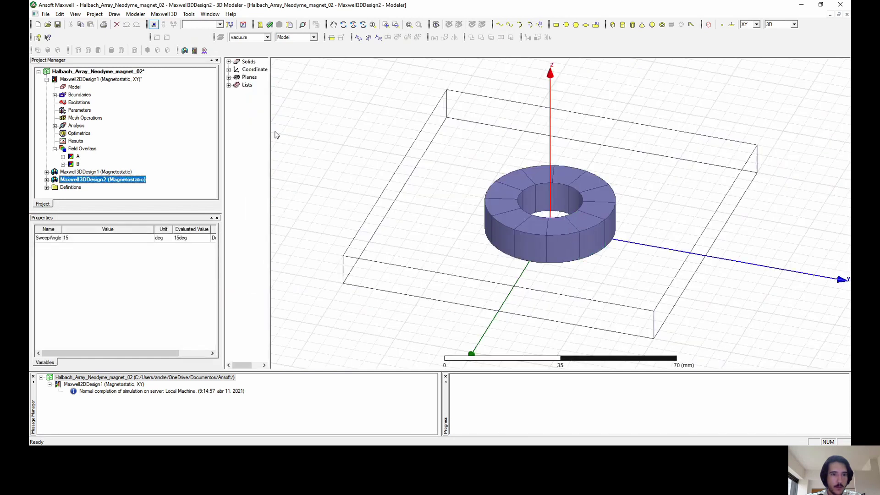
left_click_drag(270, 116, 339, 136)
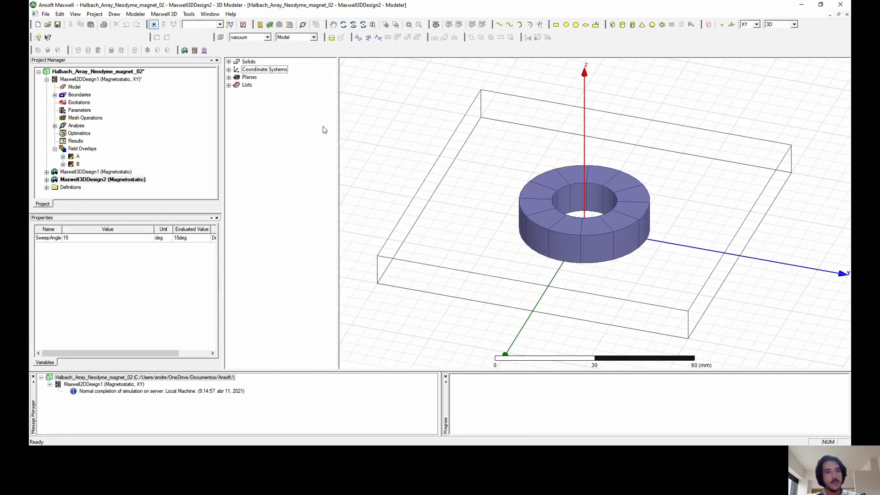
left_click(228, 61)
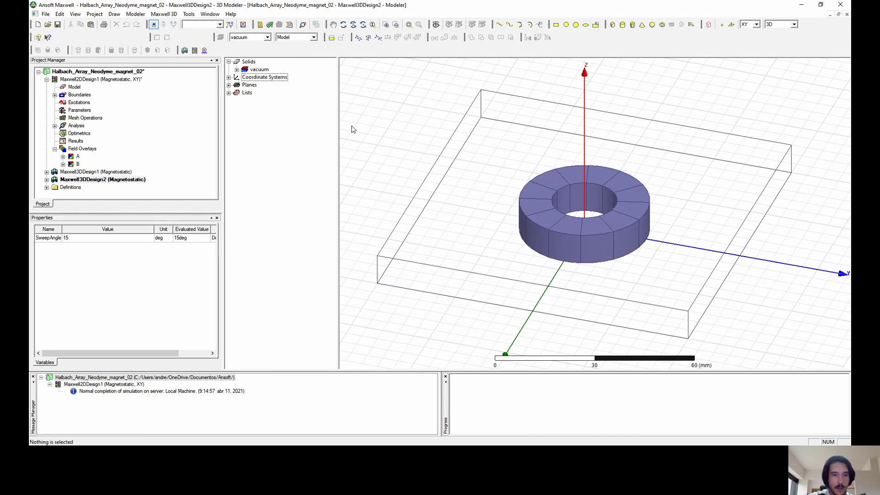
left_click_drag(339, 124, 308, 122)
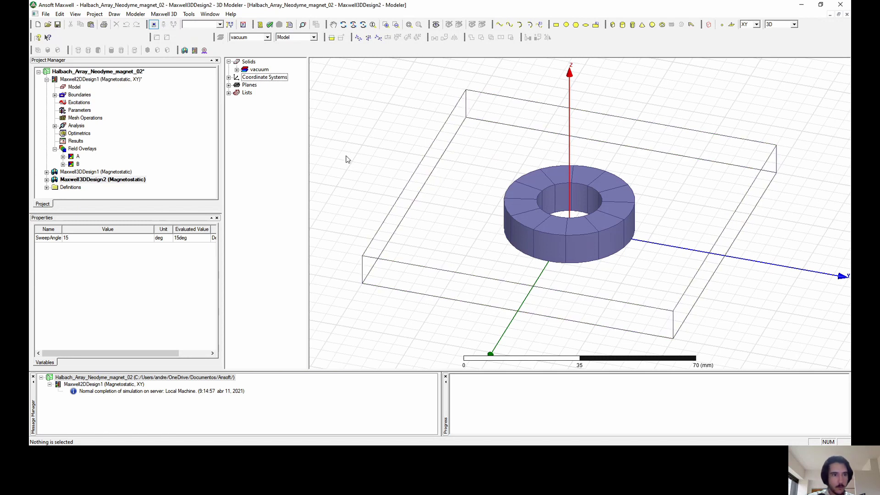
left_click_drag(309, 132, 301, 124)
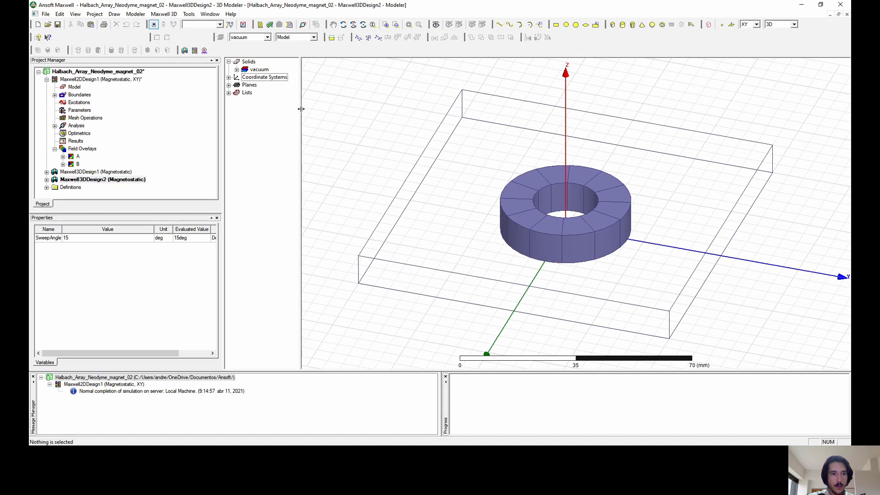
left_click_drag(301, 111, 300, 112)
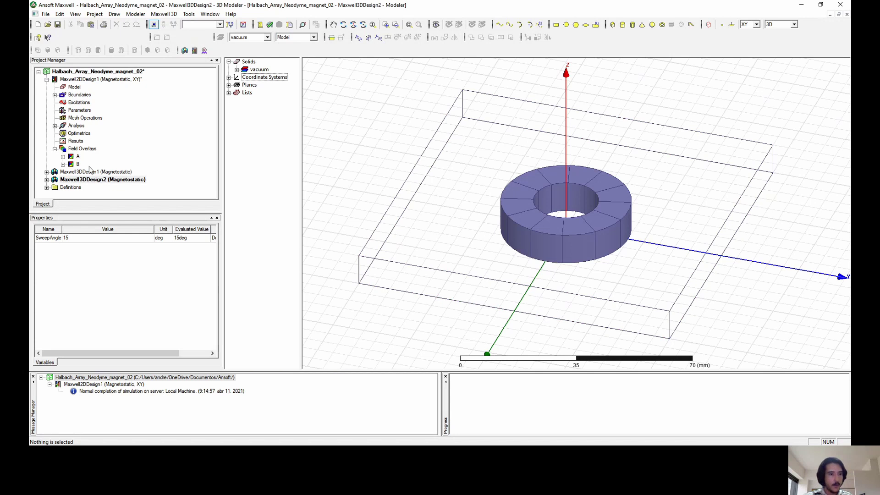
left_click(47, 79)
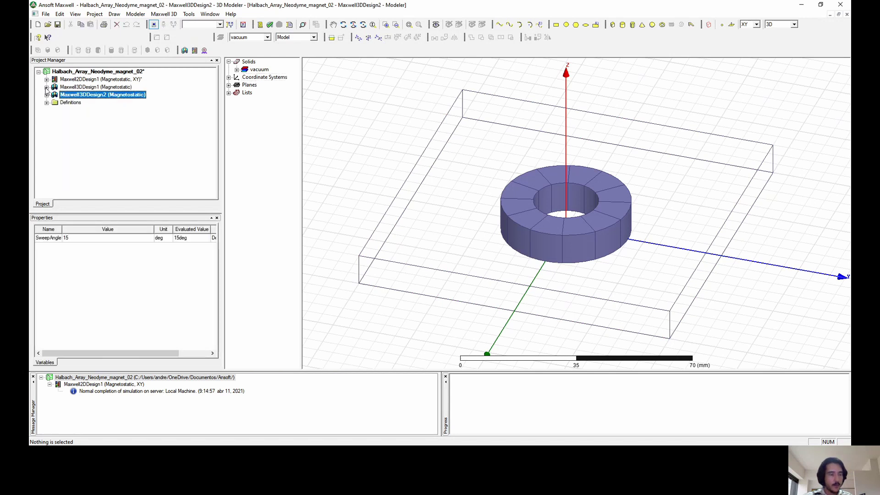
left_click(46, 95)
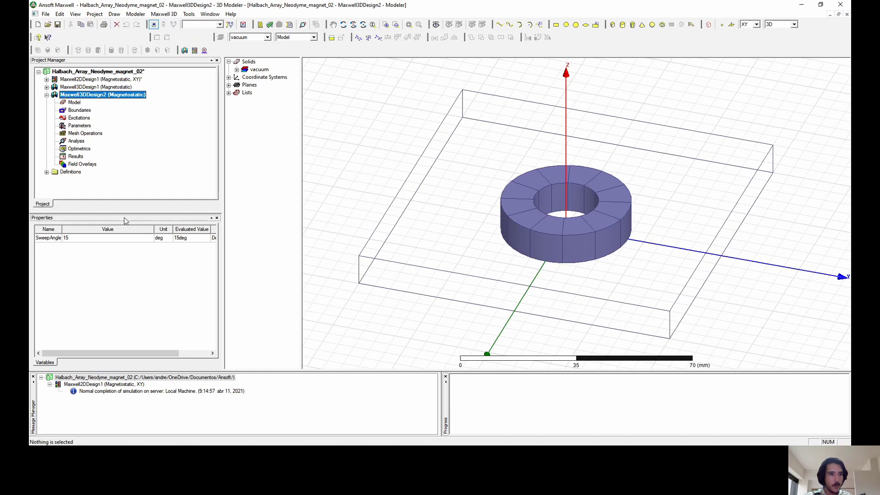
Add a default solve setup and run validation, which reports a missing excitation.
left_click(302, 24)
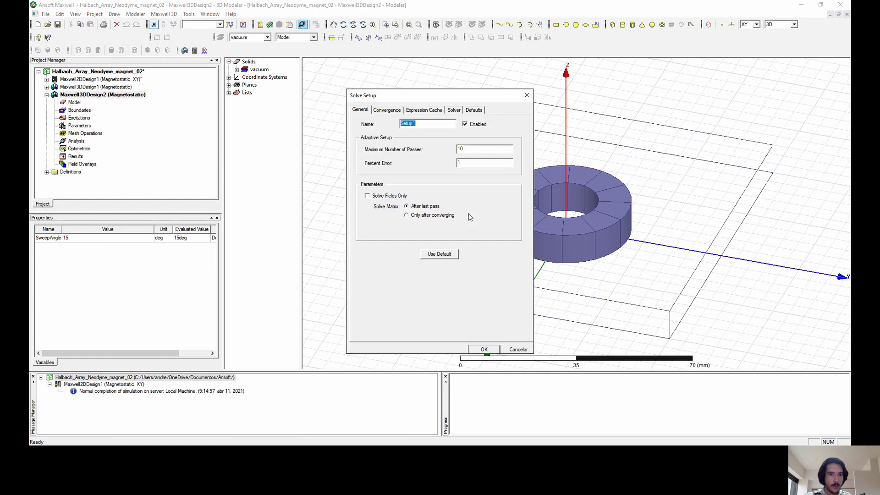
left_click(484, 349)
left_click(268, 26)
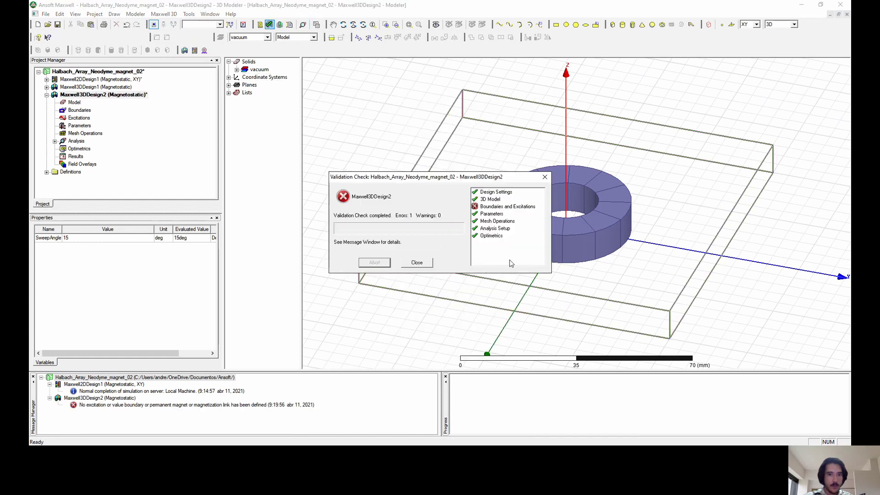
left_click(418, 262)
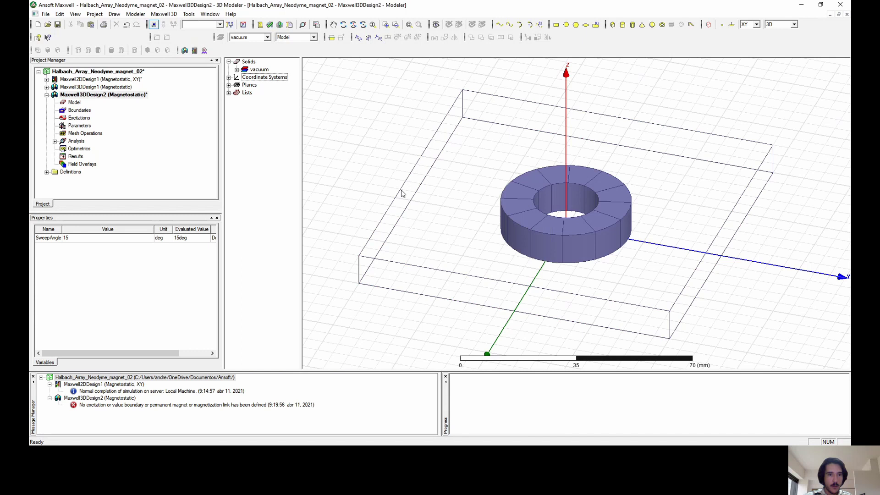
Hide vacuum box Rectangle2 and drag-select the twelve ring segments.
left_click(236, 69)
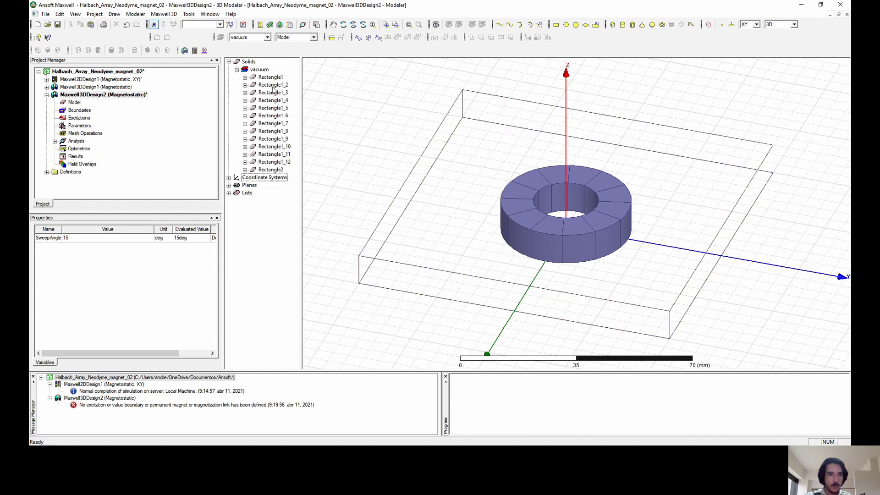
left_click(270, 77)
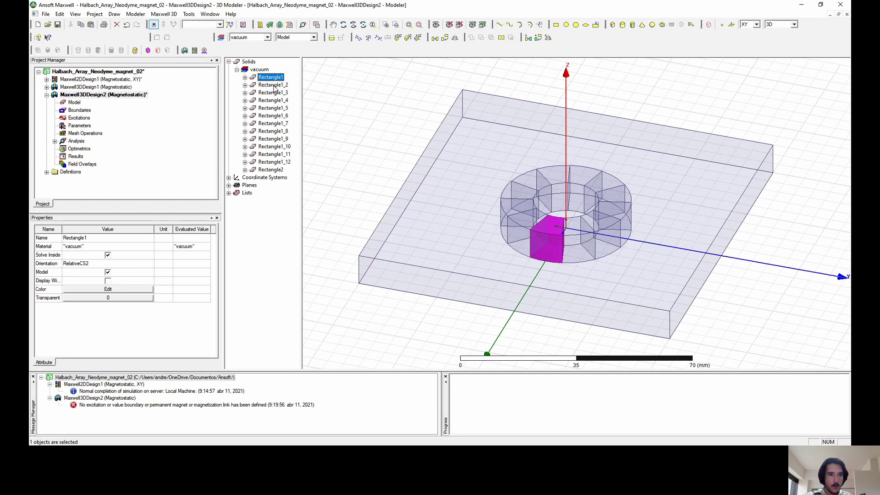
left_click(465, 209)
right_click(466, 212)
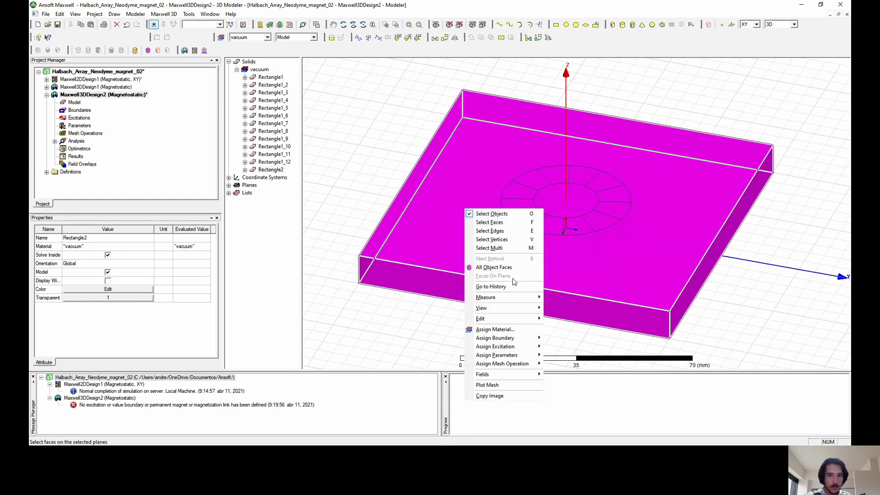
mouse_move(534, 314)
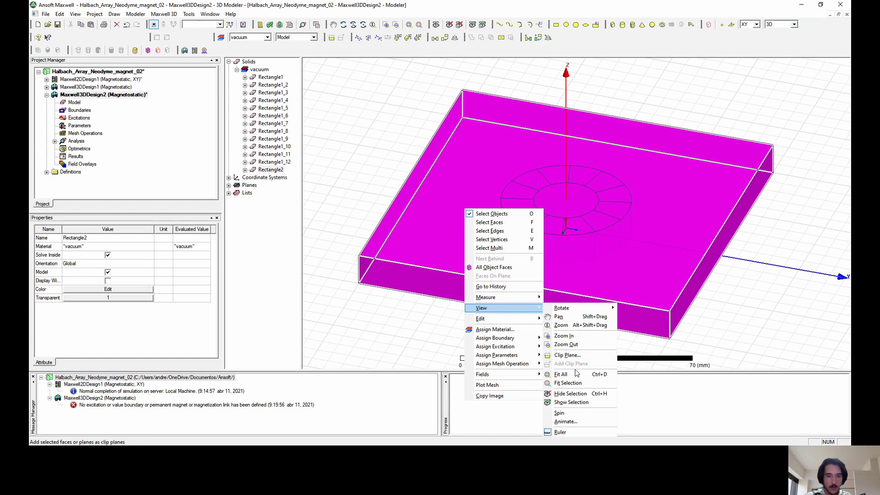
left_click(571, 393)
left_click_drag(443, 86, 677, 299)
Assign NdFe30 material to the twelve selected ring segments.
right_click(278, 95)
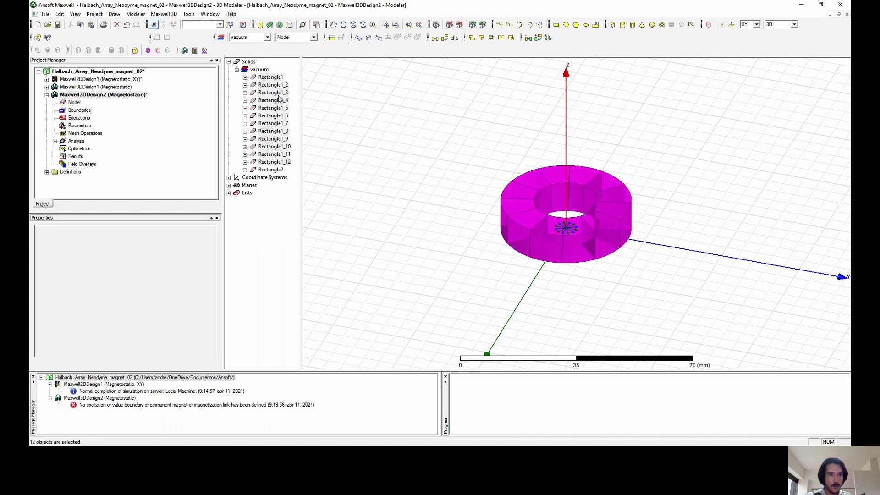
left_click(319, 138)
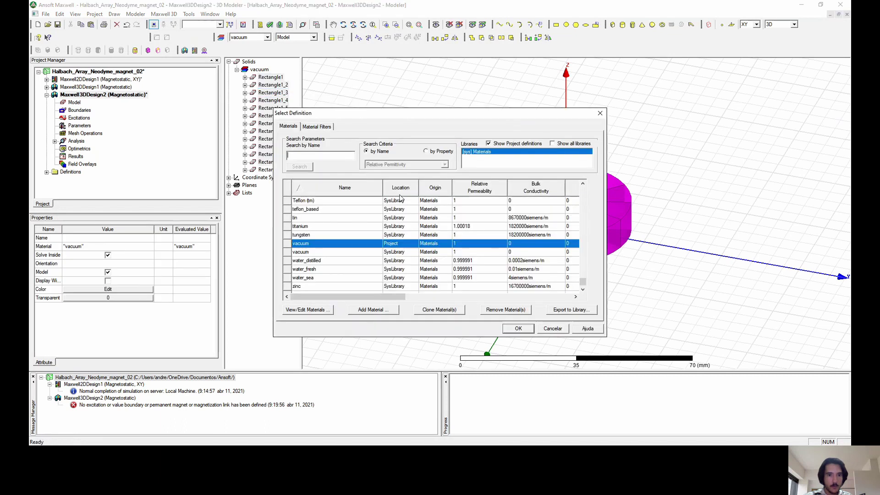
type("nd")
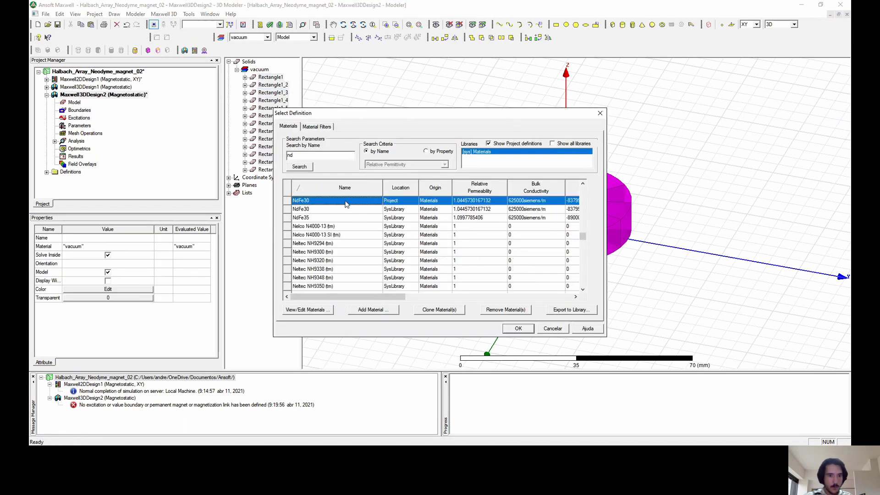
left_click(515, 329)
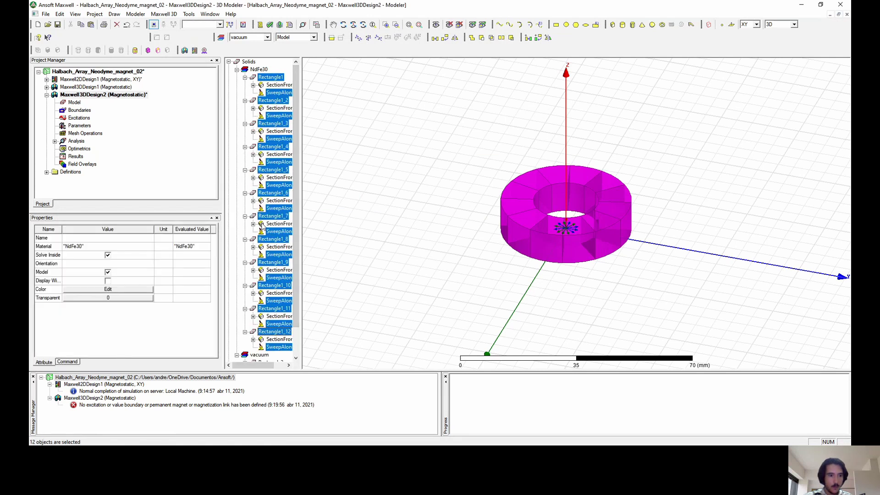
Clear the selection, collapse the NdFe30 group, and select vacuum box Rectangle2.
scroll(275, 284, "down", 2)
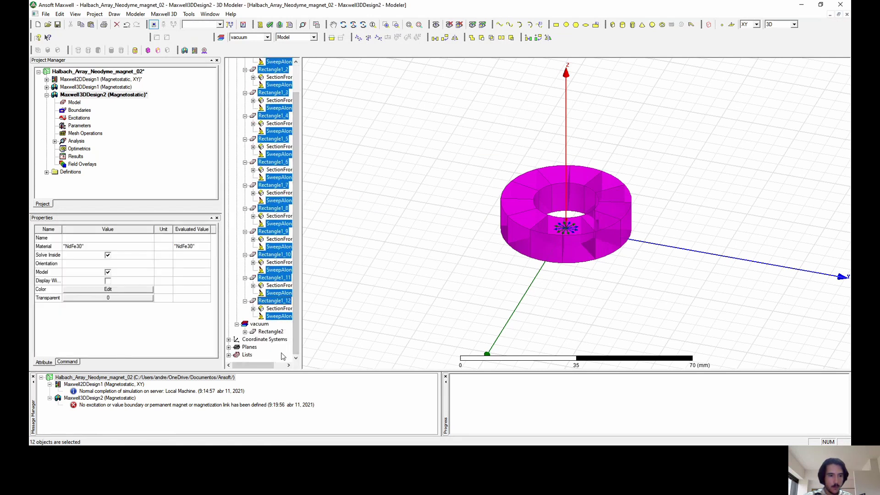
left_click(290, 346)
scroll(266, 184, "up", 2)
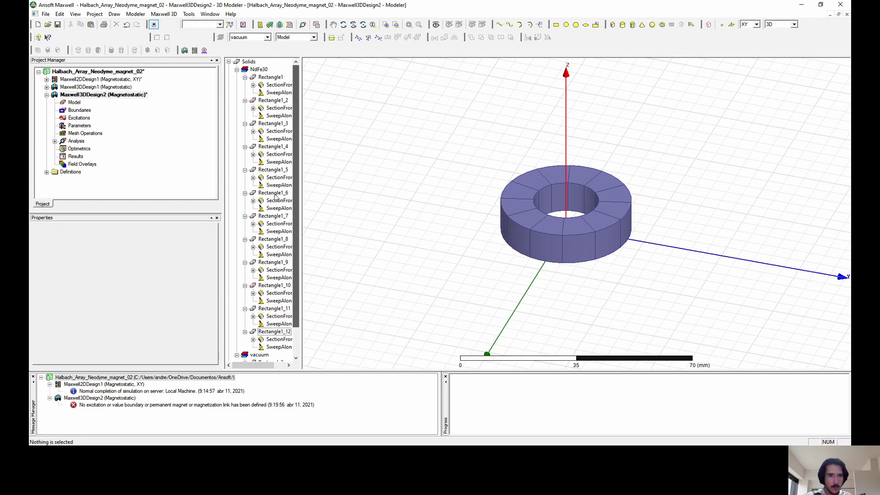
left_click(237, 70)
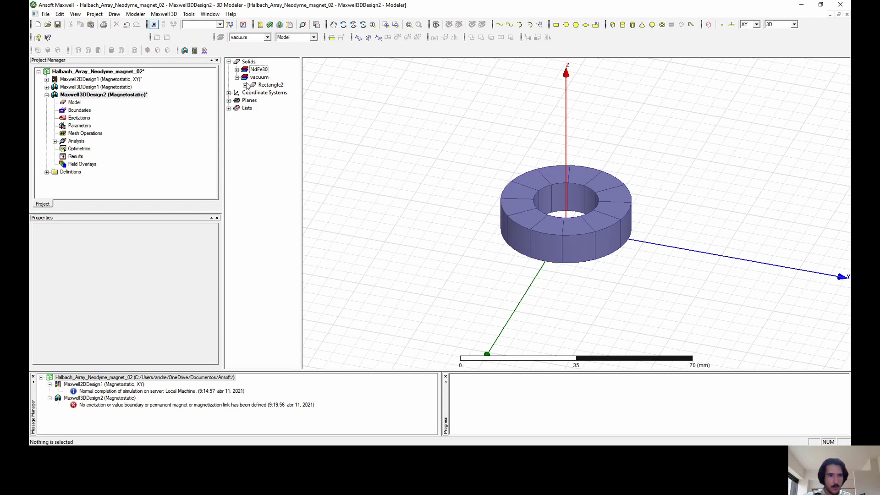
left_click(269, 84)
right_click(269, 85)
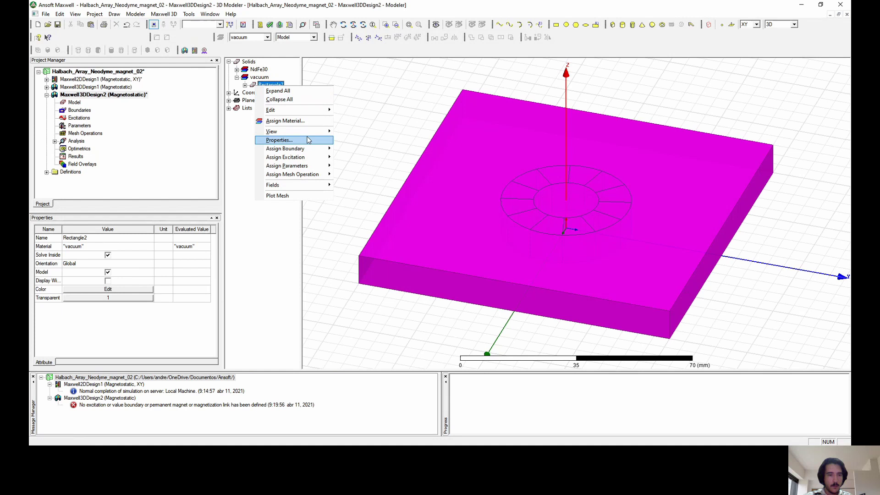
Show Rectangle2 in all views again.
mouse_move(315, 133)
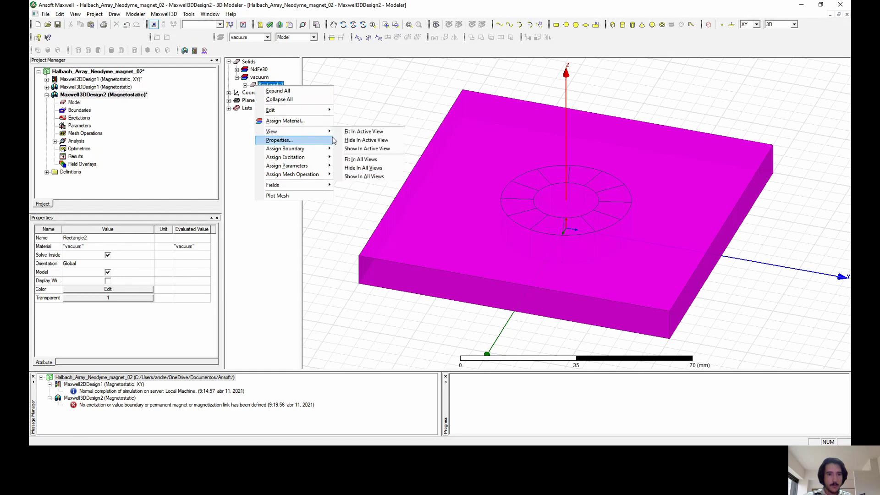
left_click(365, 153)
left_click(365, 156)
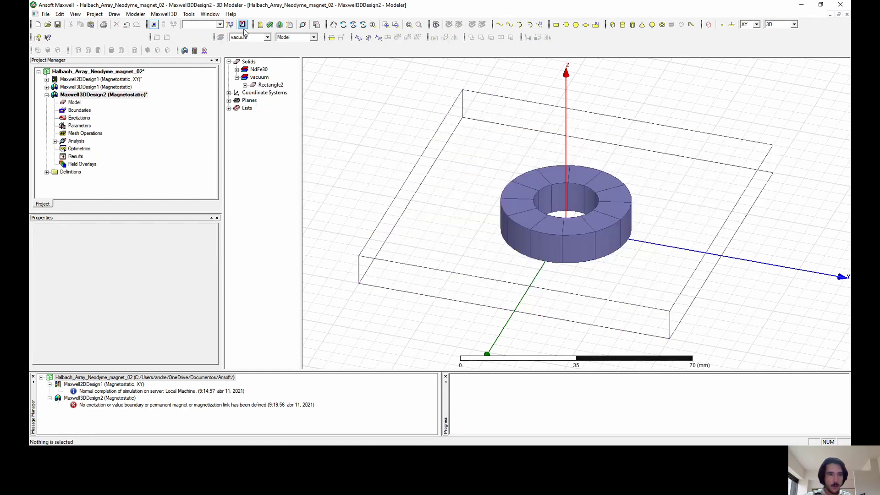
Re-validate the design error-free and add another solve setup with default settings.
left_click(270, 26)
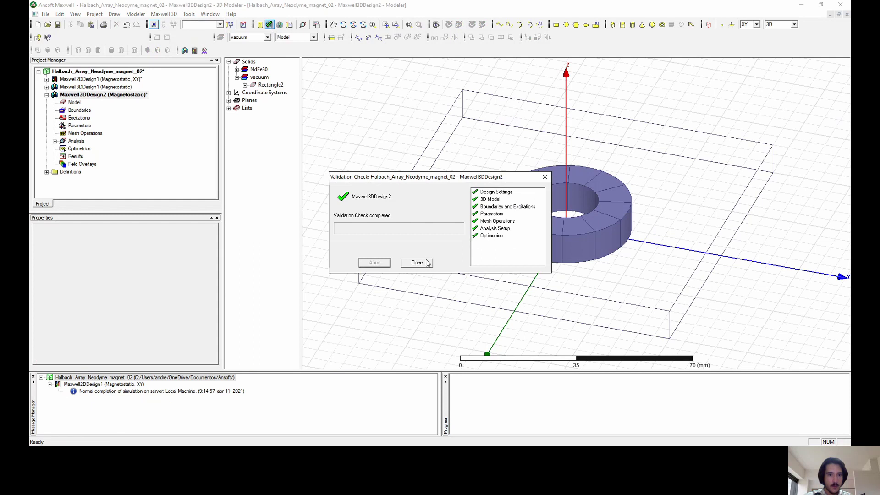
left_click(416, 263)
left_click(302, 24)
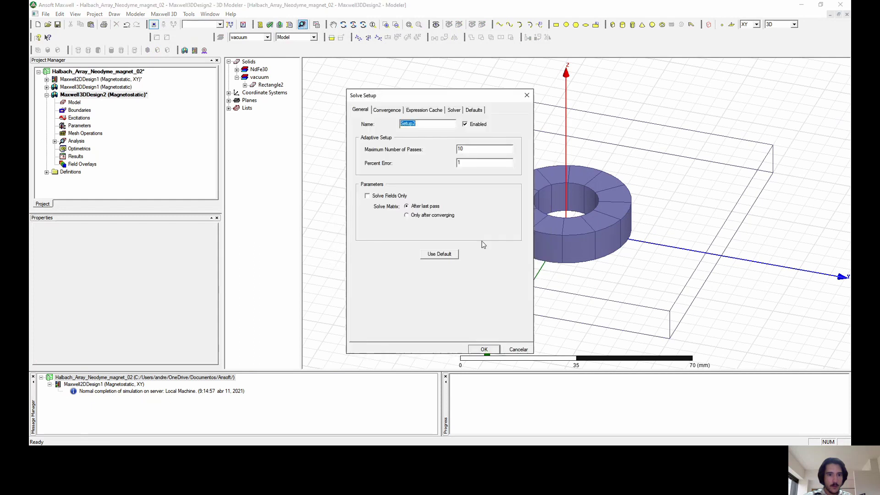
left_click(485, 349)
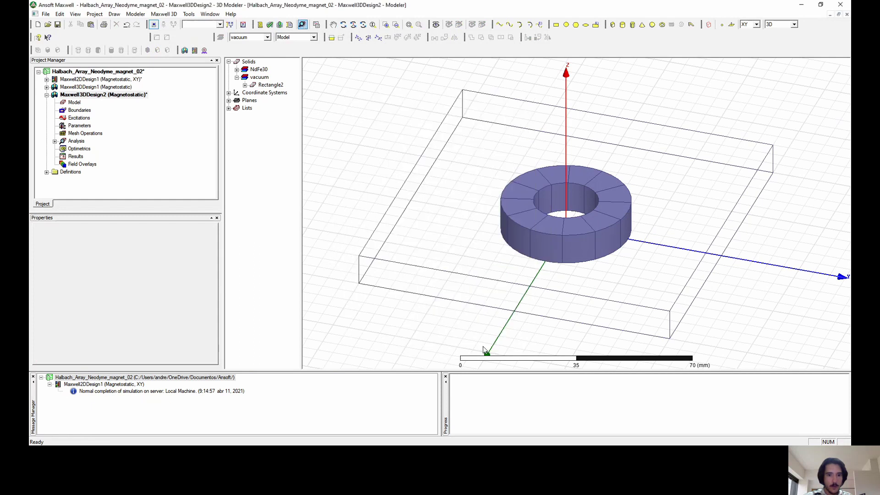
Run Analyze All to solve the 3D ring design's setups.
left_click(280, 26)
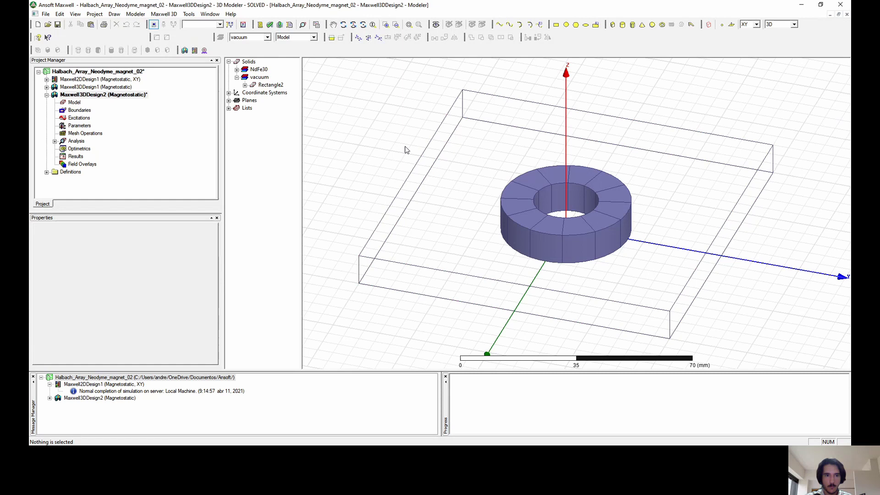
Show the 3D design's solver messages, collapse the 2D messages and vacuum group, then select all objects.
left_click(49, 398)
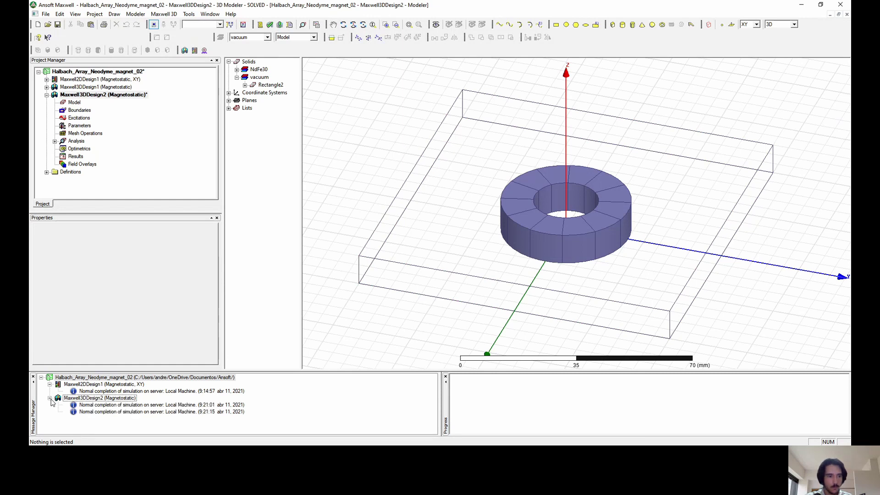
scroll(365, 174, "down", 2)
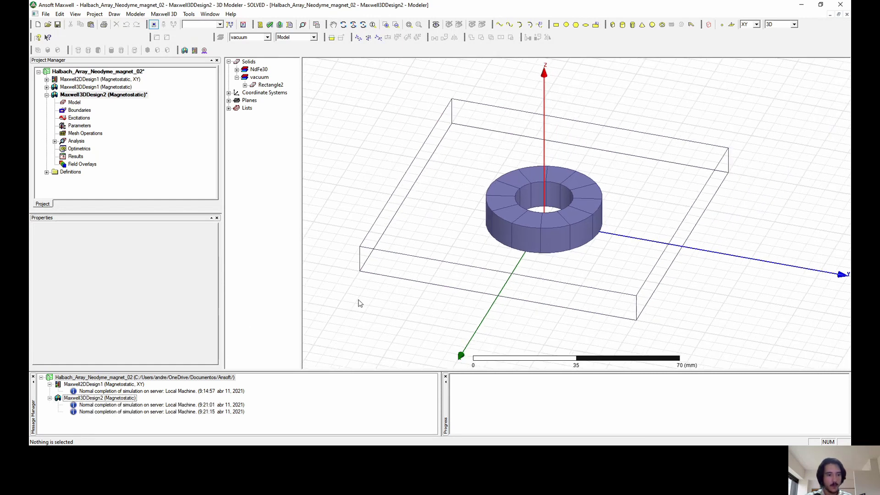
left_click(50, 384)
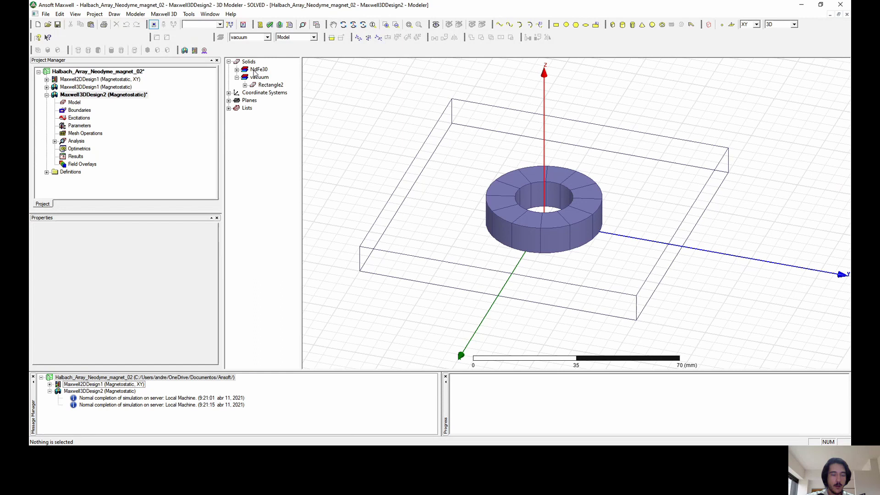
left_click(237, 79)
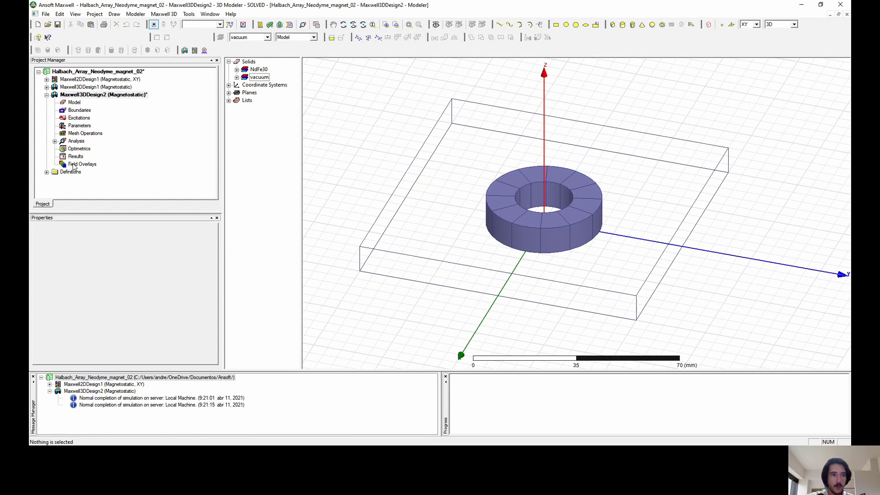
key("ctrl+a")
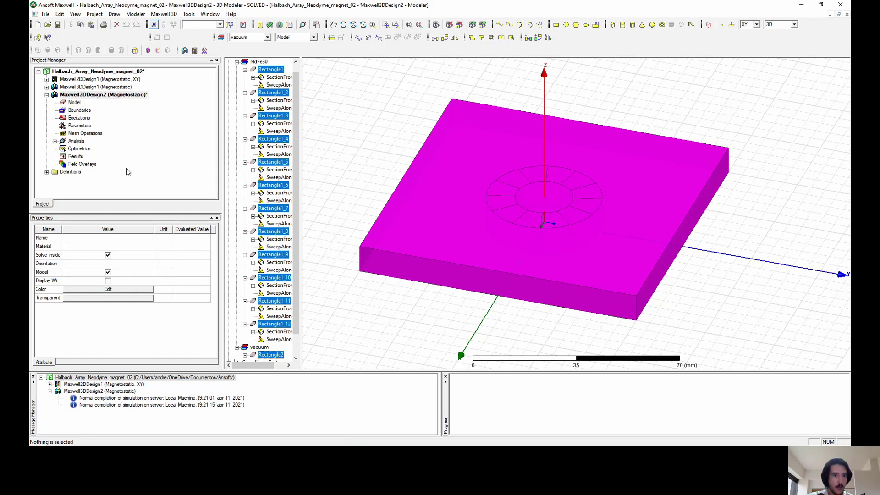
Create a Mag_B field plot over AllObjects, peaking near 1.57 tesla.
right_click(69, 167)
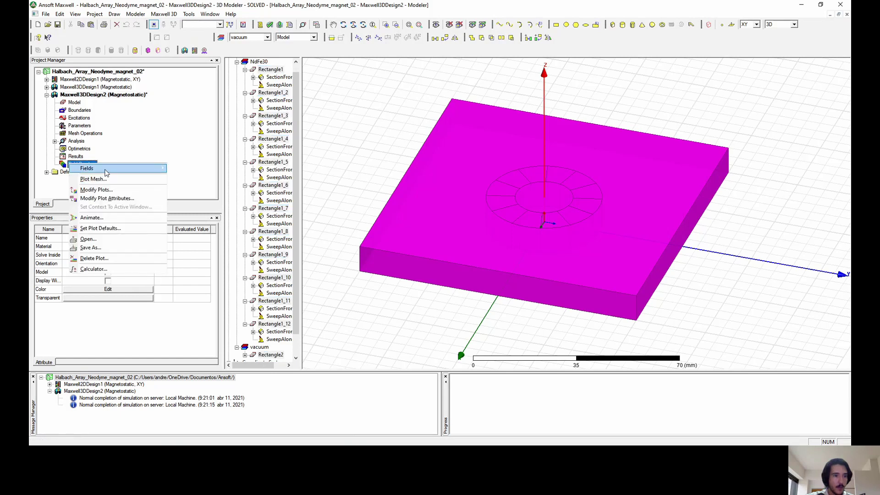
mouse_move(110, 168)
mouse_move(198, 182)
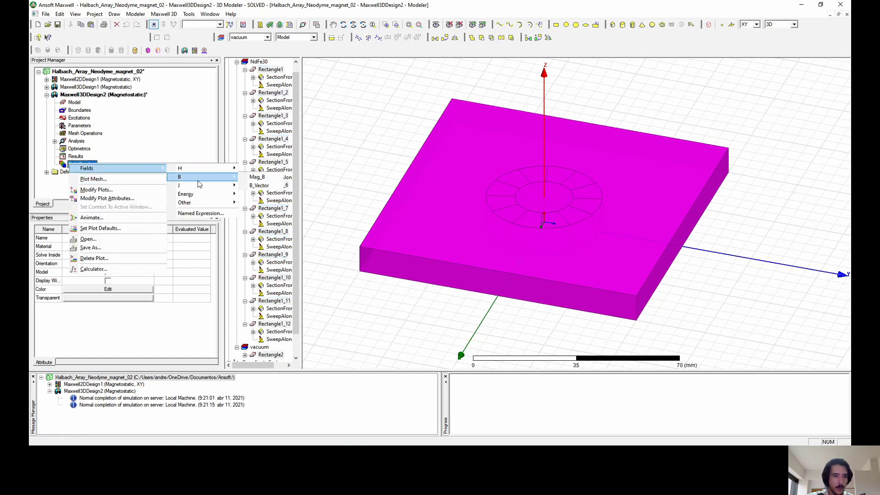
left_click(255, 177)
left_click(513, 266)
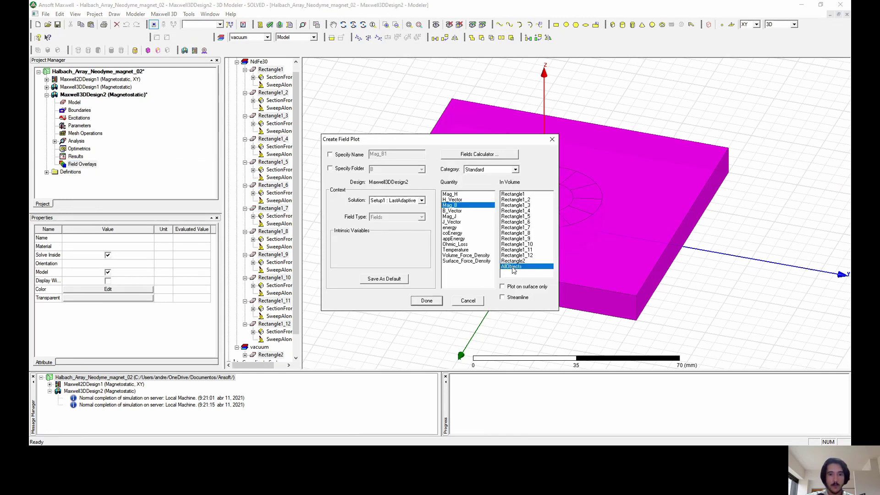
left_click(427, 301)
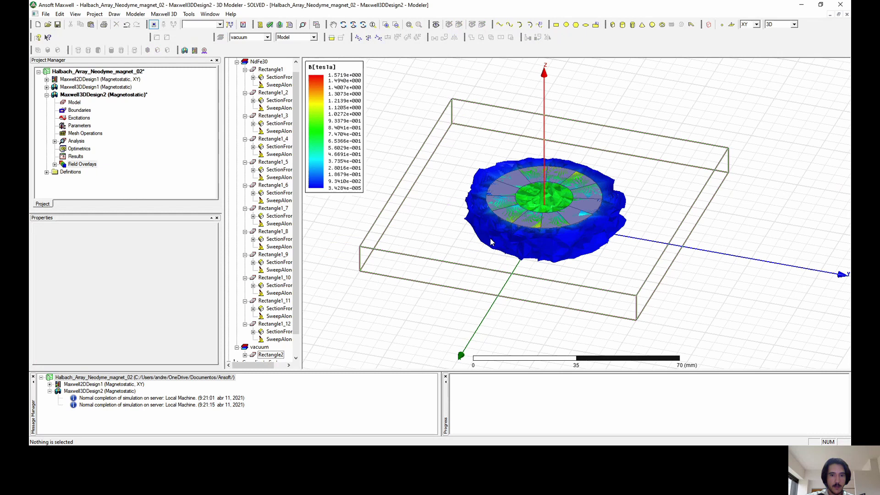
Delete the Mag_B1 field plot under Field Overlays > B.
scroll(490, 238, "up", 2)
scroll(546, 224, "down", 2)
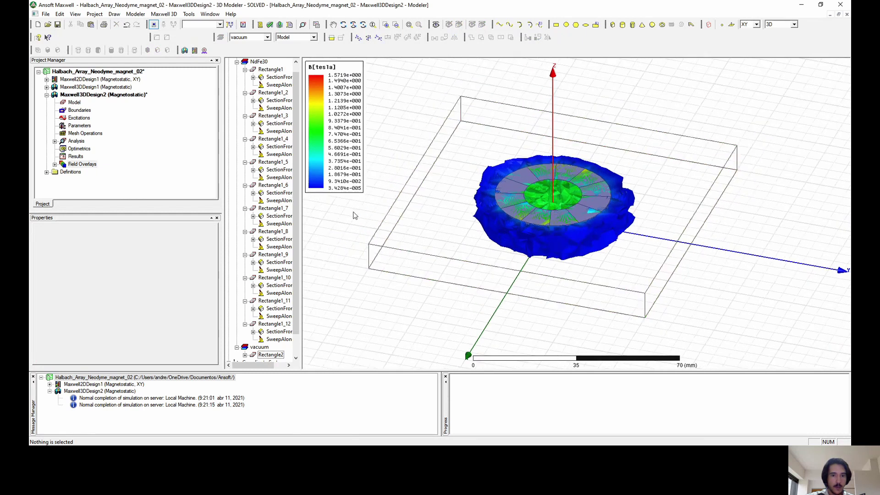
left_click(55, 164)
left_click(63, 172)
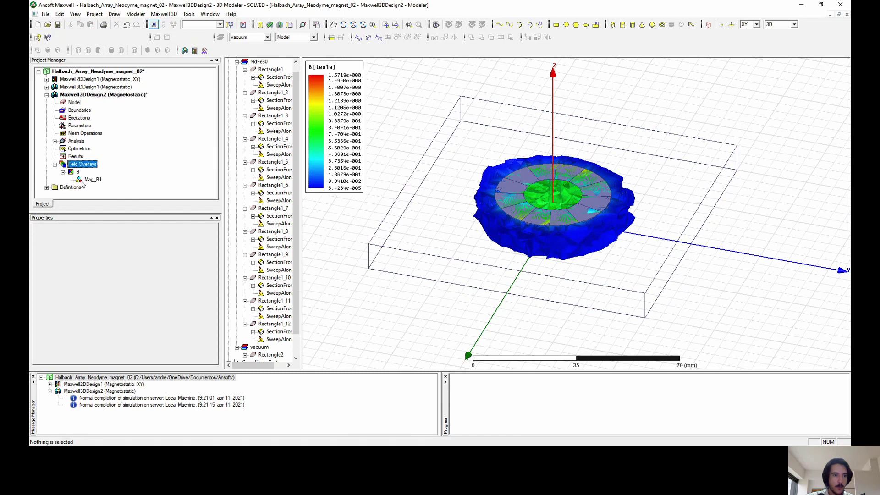
right_click(82, 182)
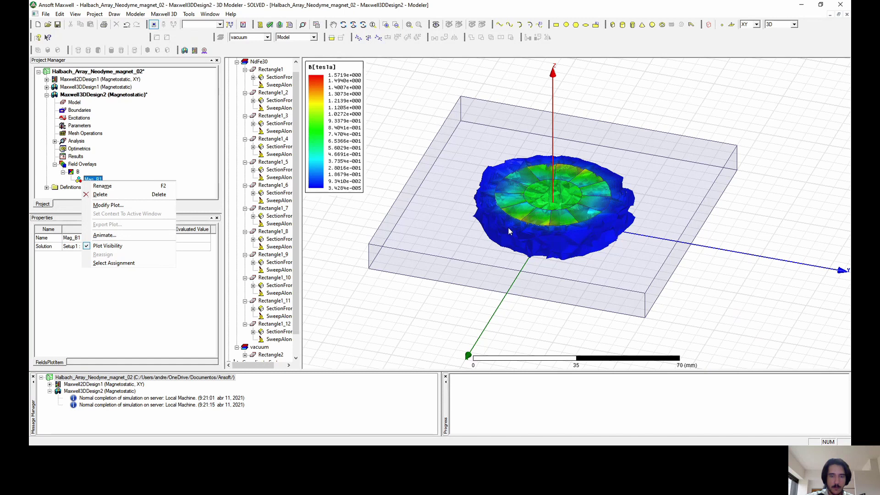
left_click(100, 195)
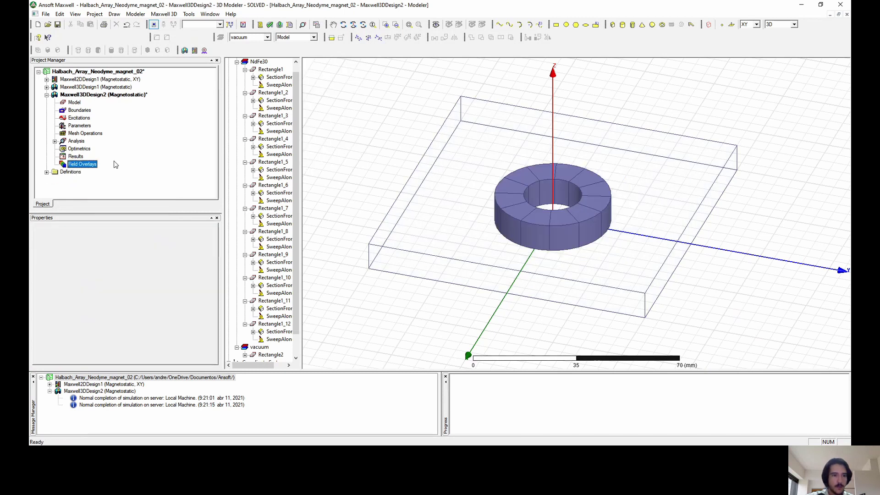
Create a Mag_B field plot on the Global:XY plane evaluated over AllObjects.
left_click(237, 61)
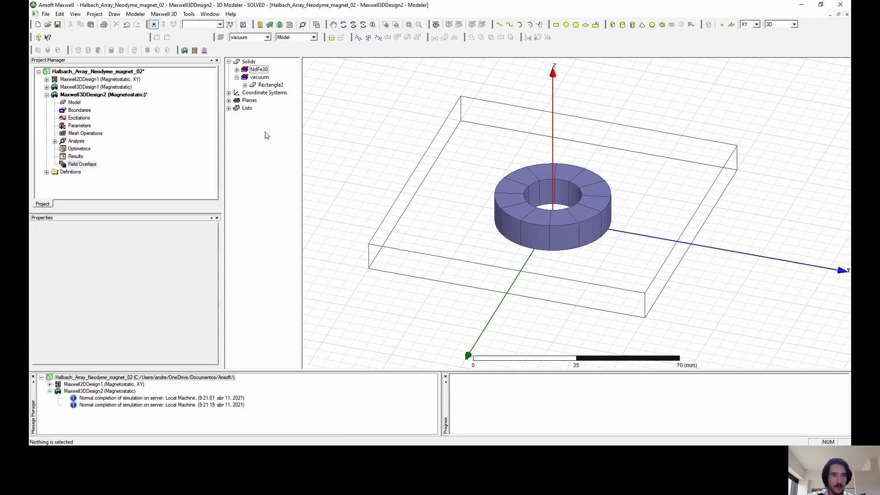
left_click(228, 101)
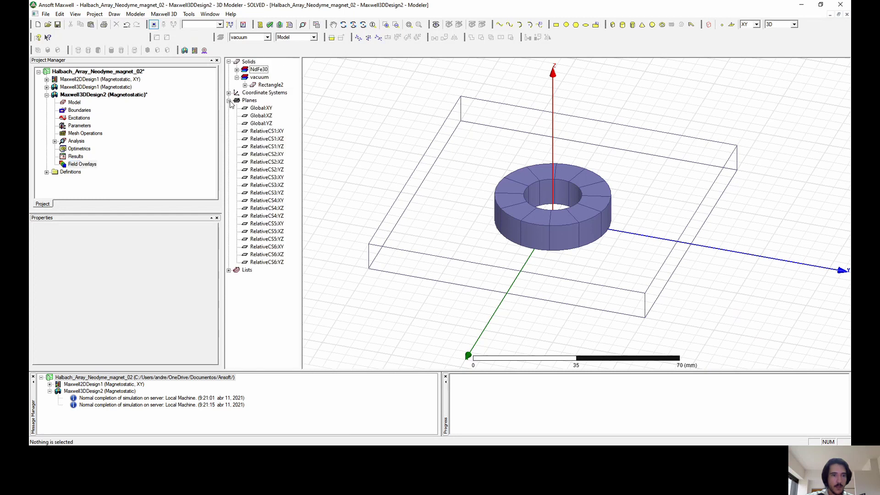
left_click(260, 108)
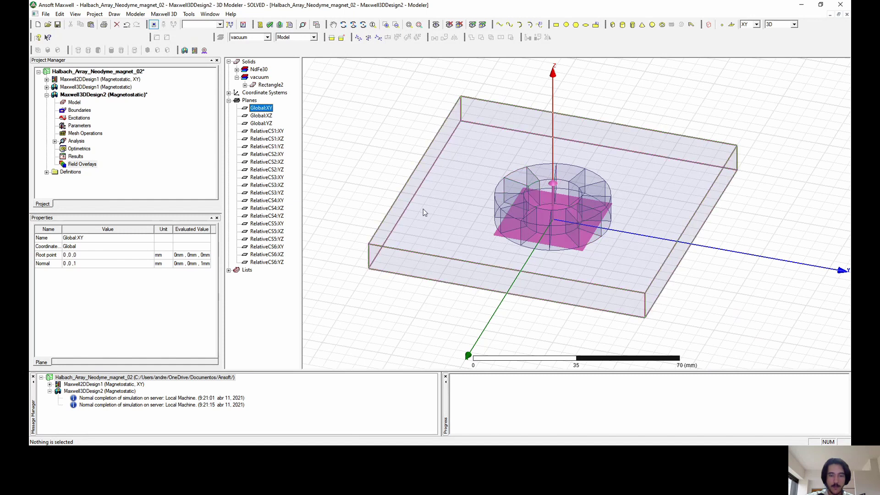
right_click(65, 165)
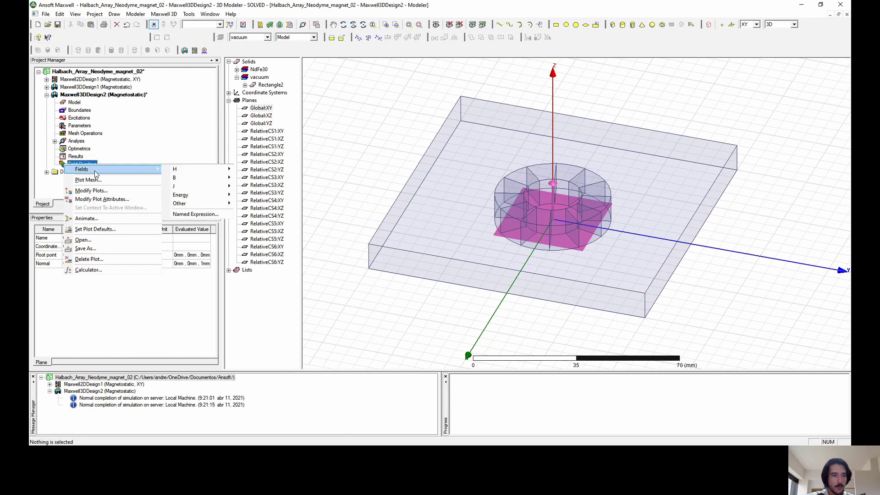
mouse_move(194, 179)
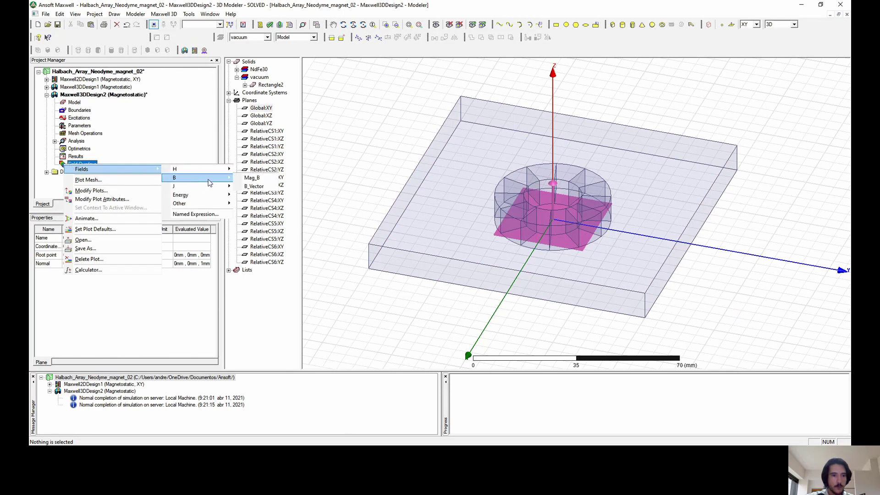
left_click(243, 179)
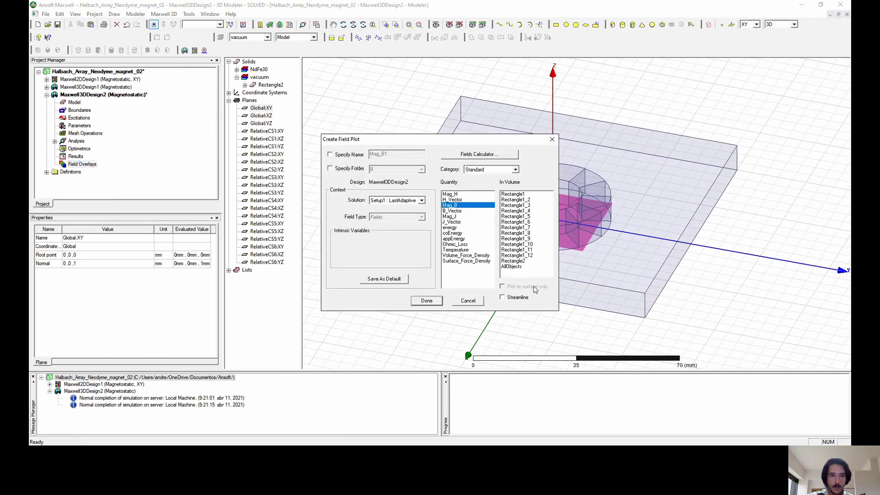
left_click(514, 267)
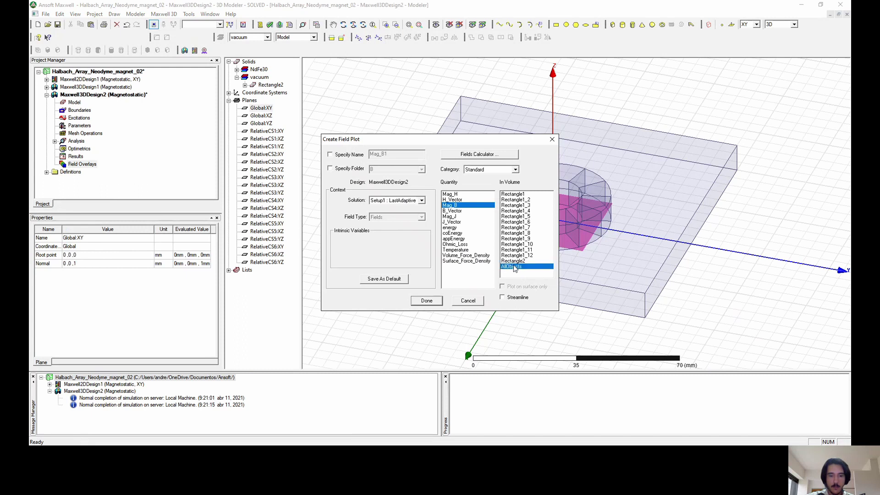
left_click(425, 301)
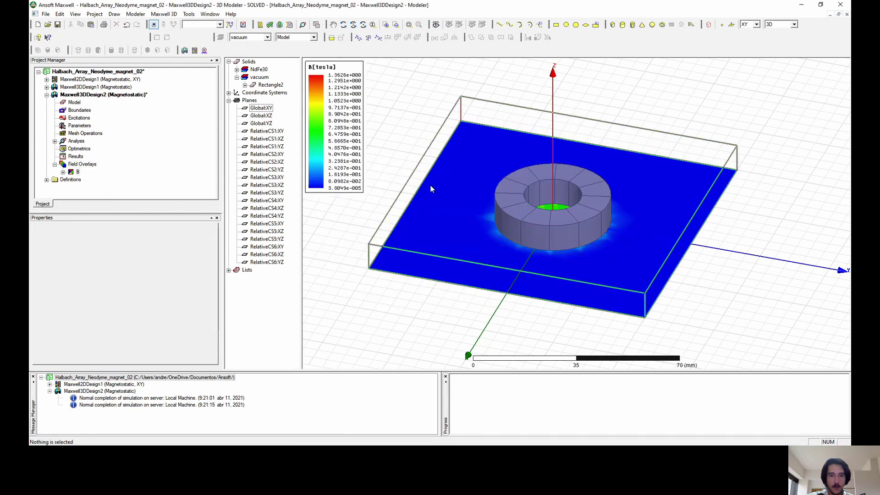
Zoom in and orbit to a top-down view of the ring.
scroll(530, 247, "up", 3)
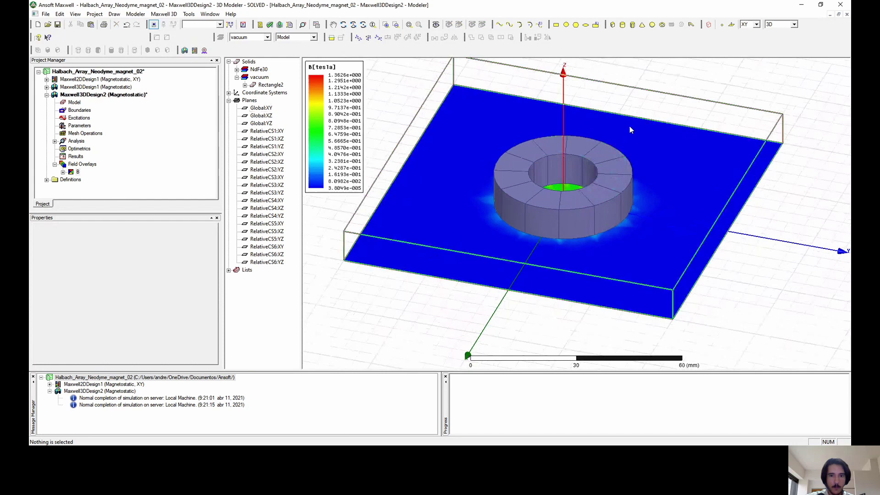
left_click(343, 24)
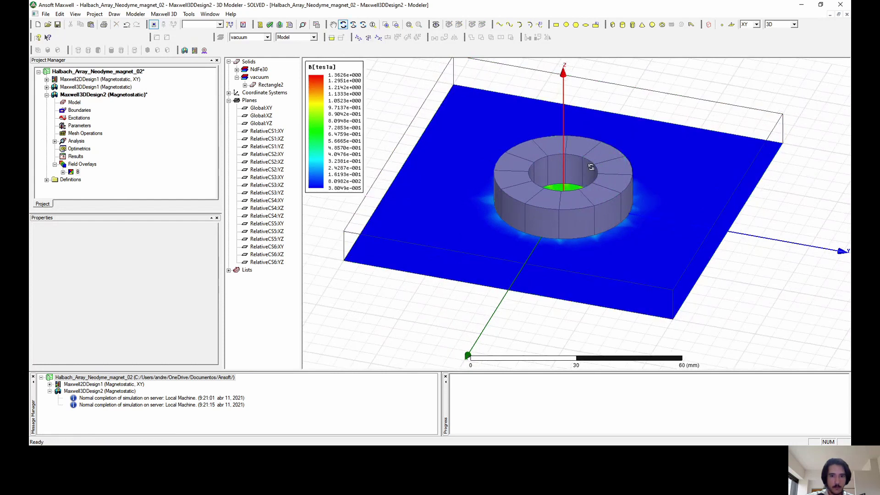
left_click_drag(592, 168, 580, 214)
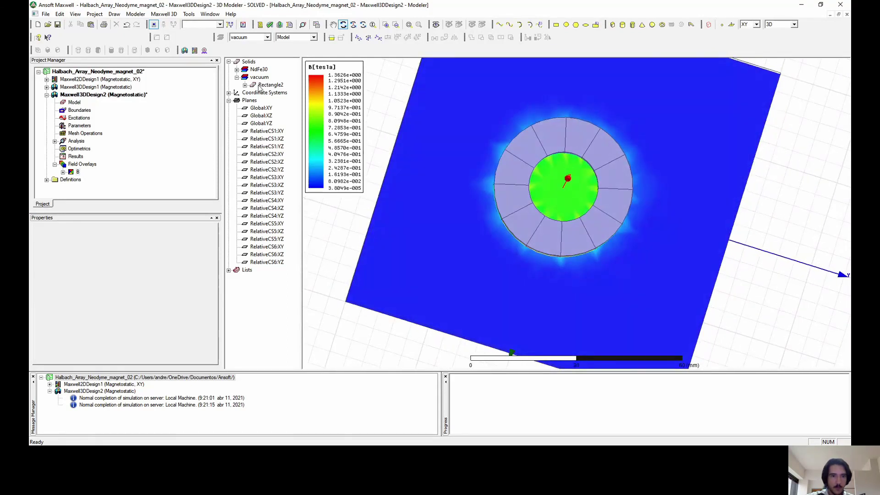
Expand NdFe30, collapse each Rectangle1 node, and select Rectangle1 through Rectangle1_12.
left_click(237, 69)
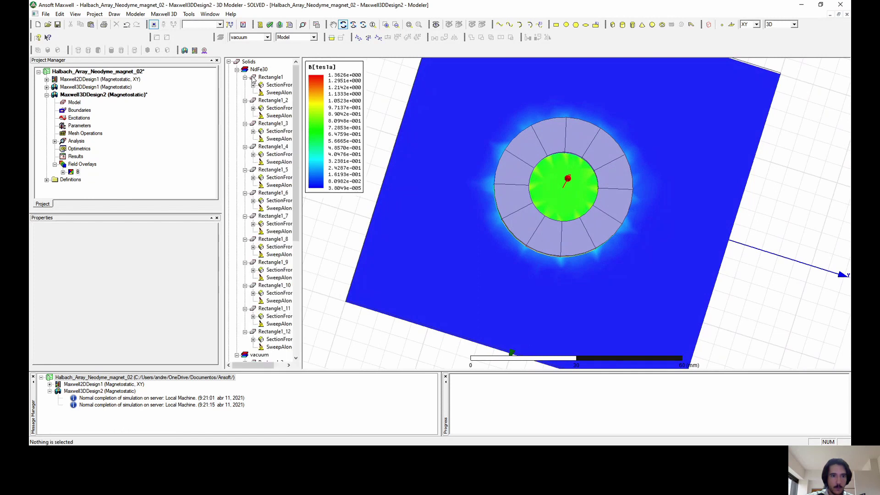
left_click(255, 78)
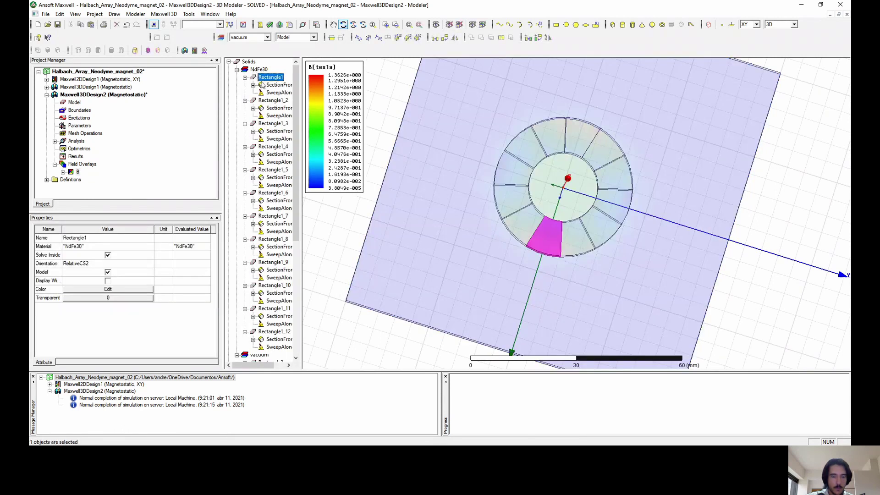
left_click(245, 77)
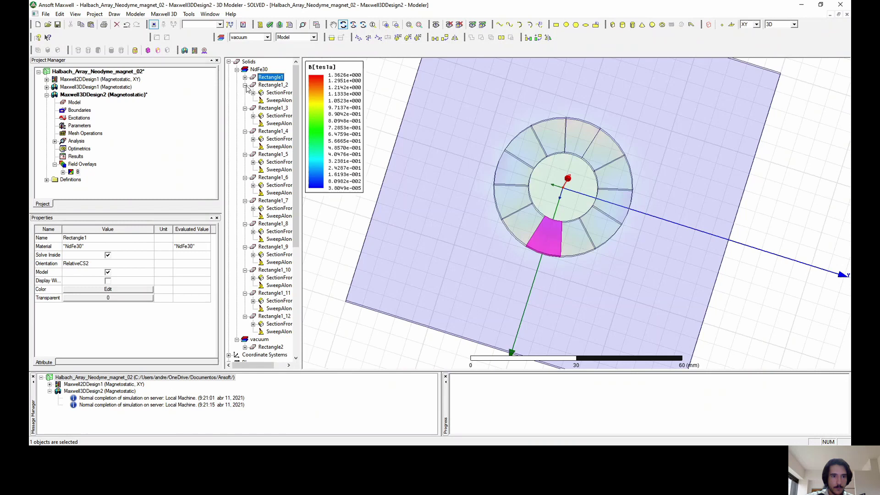
left_click(245, 85)
left_click(245, 93)
left_click(245, 100)
left_click(245, 108)
left_click(245, 115)
left_click(245, 123)
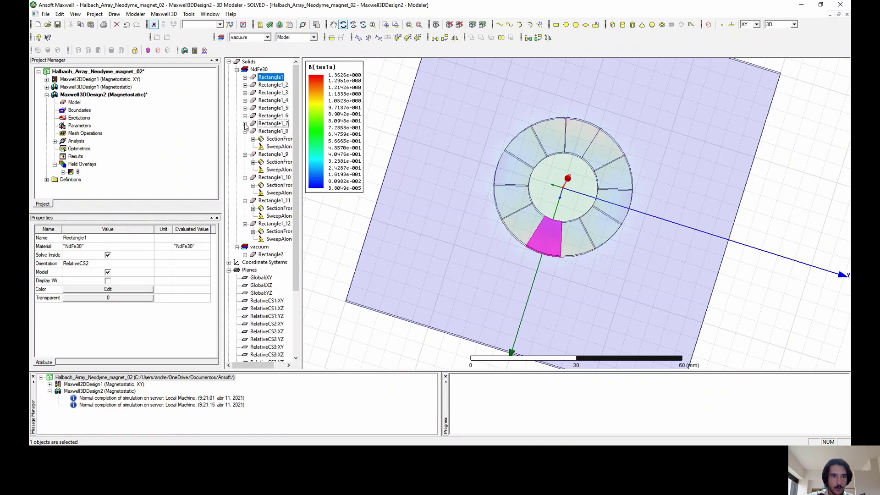
left_click(245, 132)
left_click(245, 139)
left_click(245, 147)
left_click(245, 154)
left_click(245, 162)
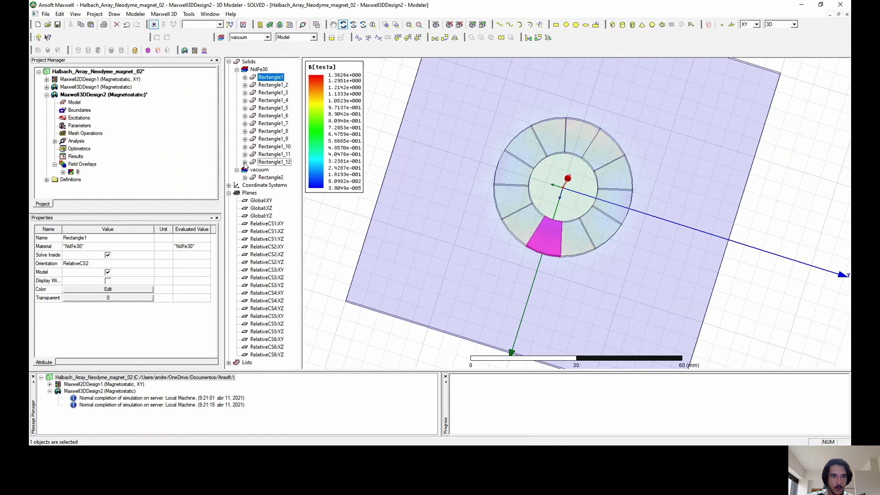
left_click(290, 161, "shift")
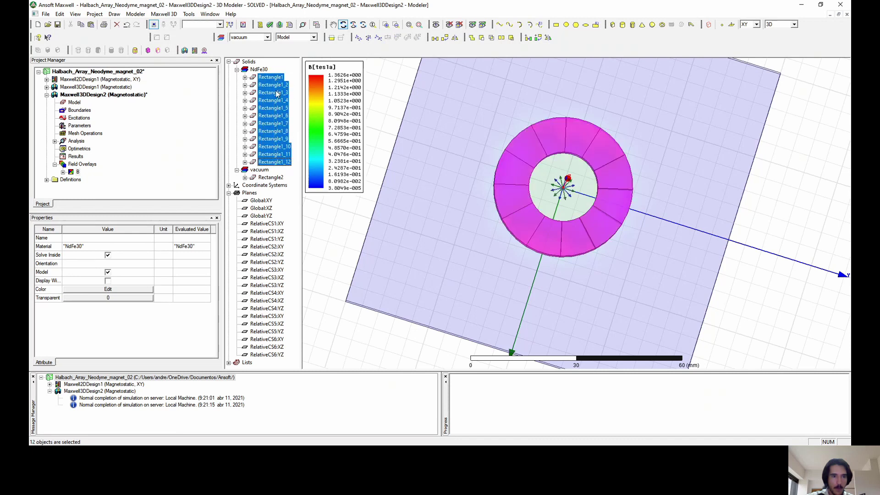
Set the twelve magnet segments to fully transparent, then clear the selection.
left_click(123, 298)
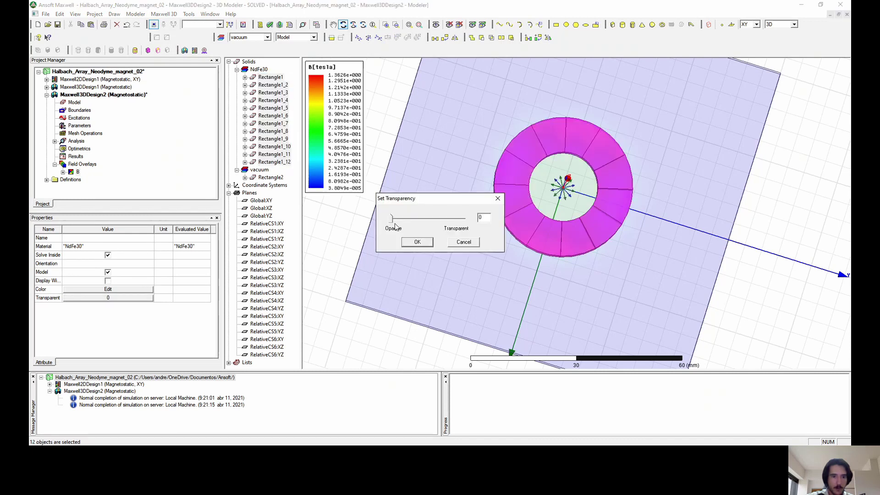
left_click_drag(395, 226, 465, 225)
left_click(417, 242)
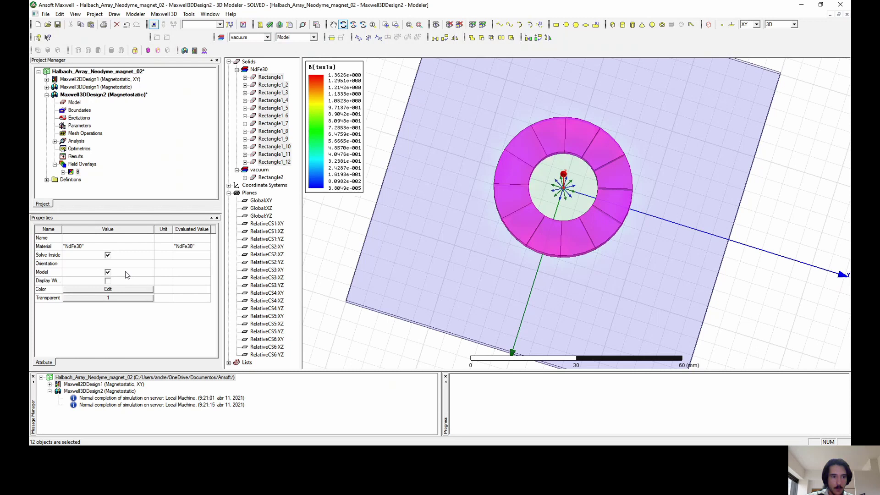
left_click(332, 25)
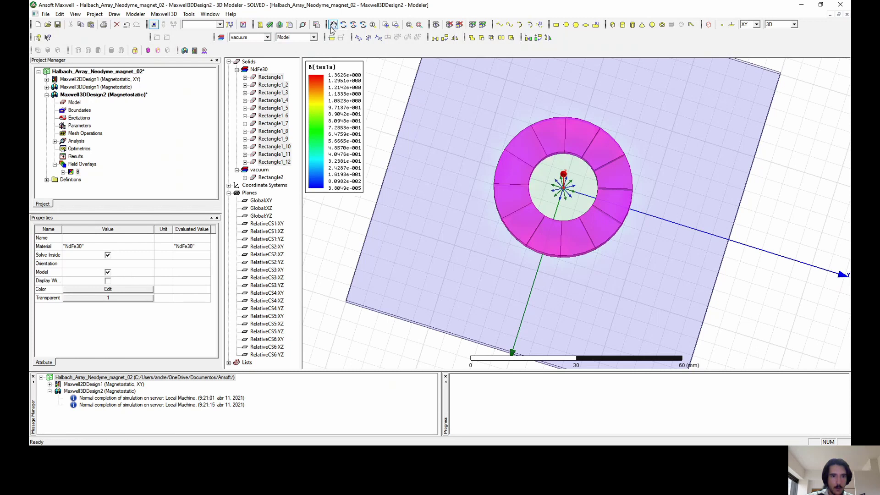
left_click(339, 206)
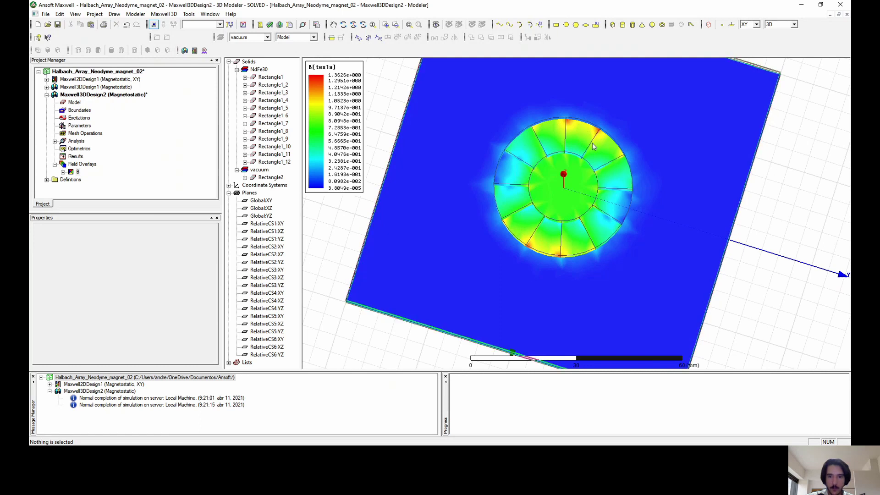
Orbit the view to survey the whole XY-plane Mag_B plot around the ring.
left_click_drag(620, 131, 620, 205, "alt")
left_click_drag(658, 139, 665, 266, "alt")
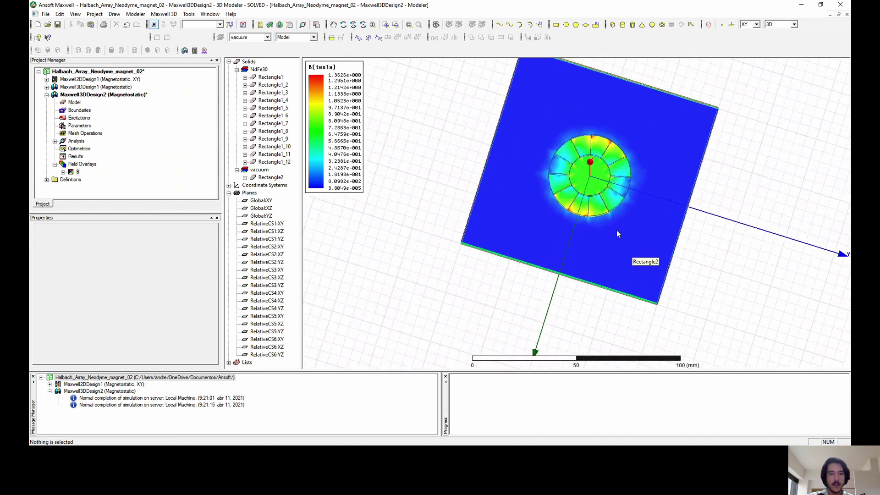